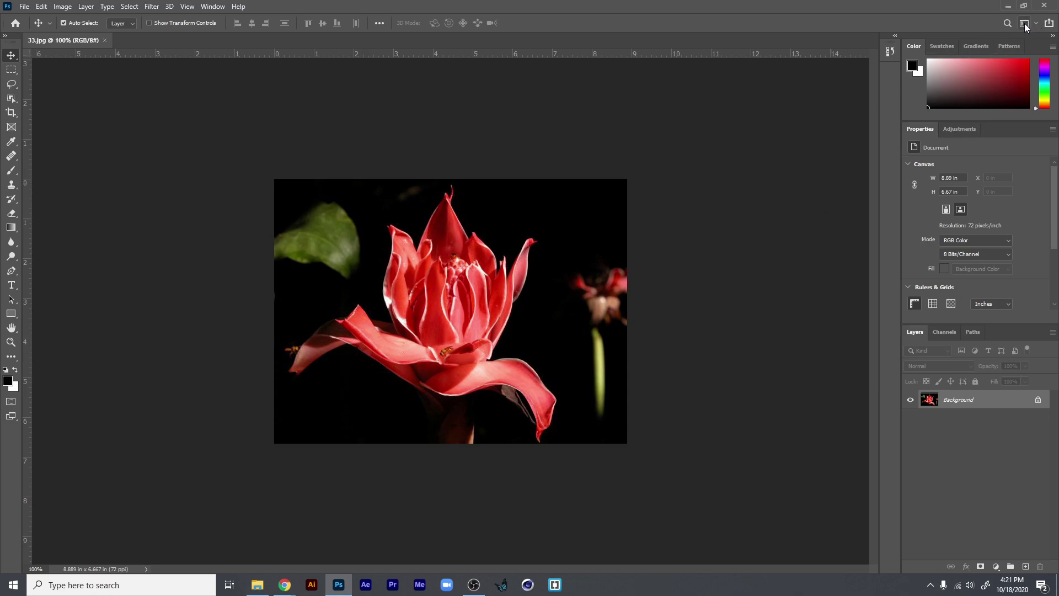
- Reset the workspace to Essentials and close the Learn and Libraries panels
click(1024, 23)
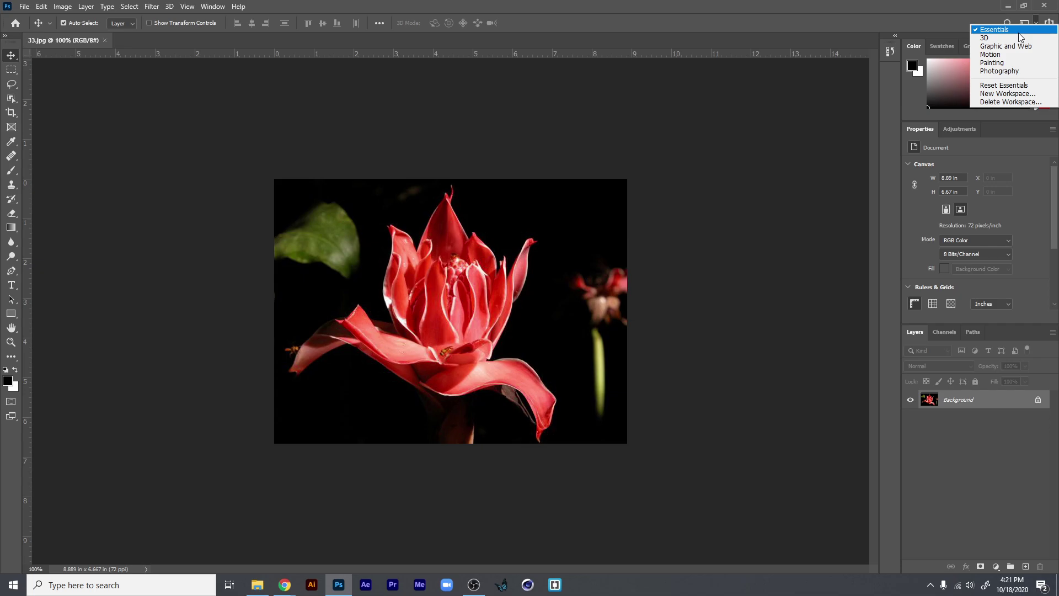
click(1017, 85)
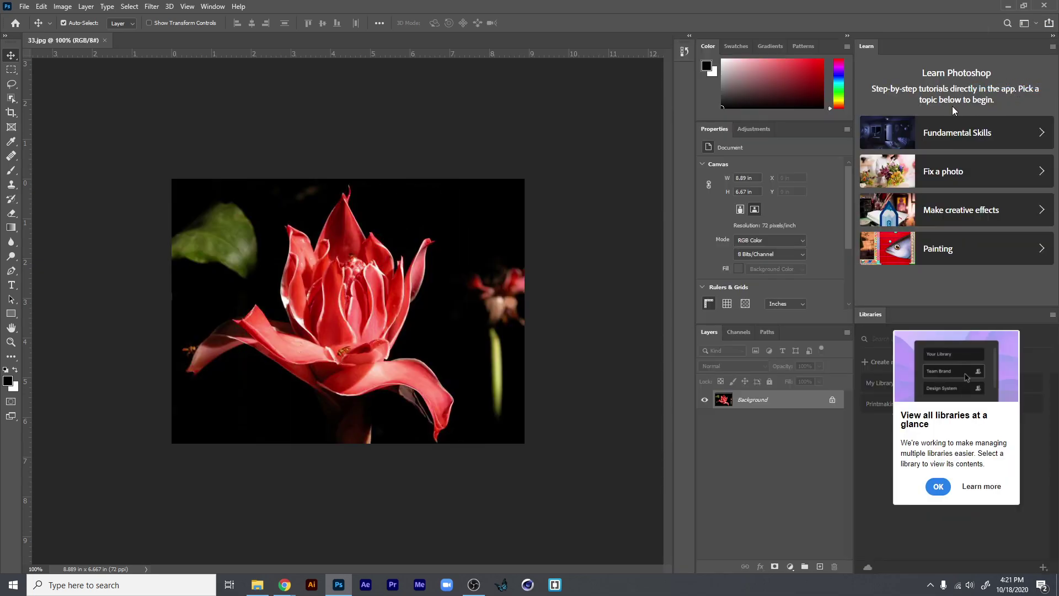
click(1052, 47)
click(1048, 62)
click(1053, 47)
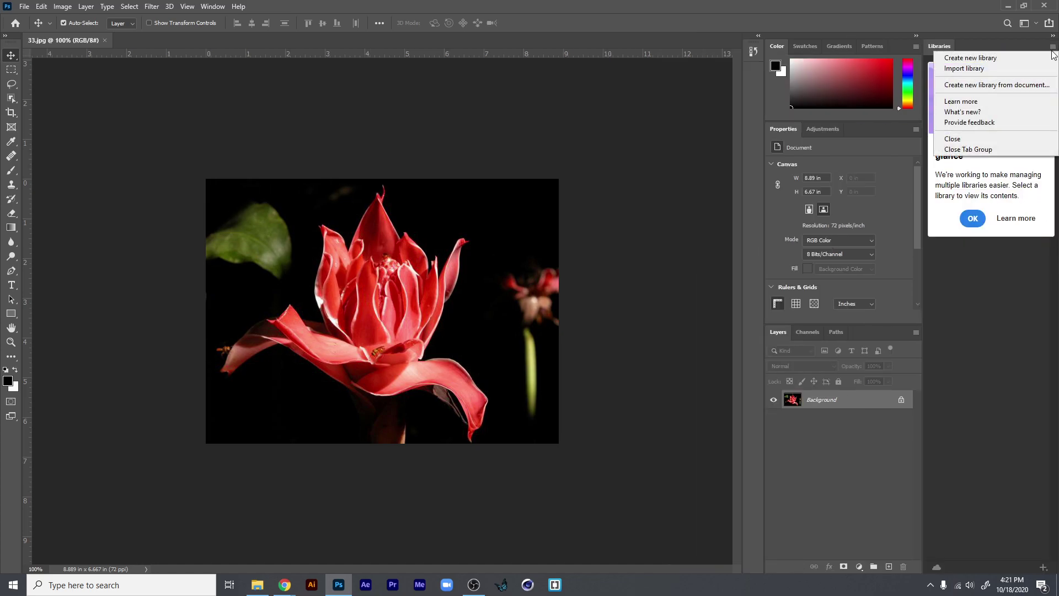
click(1026, 147)
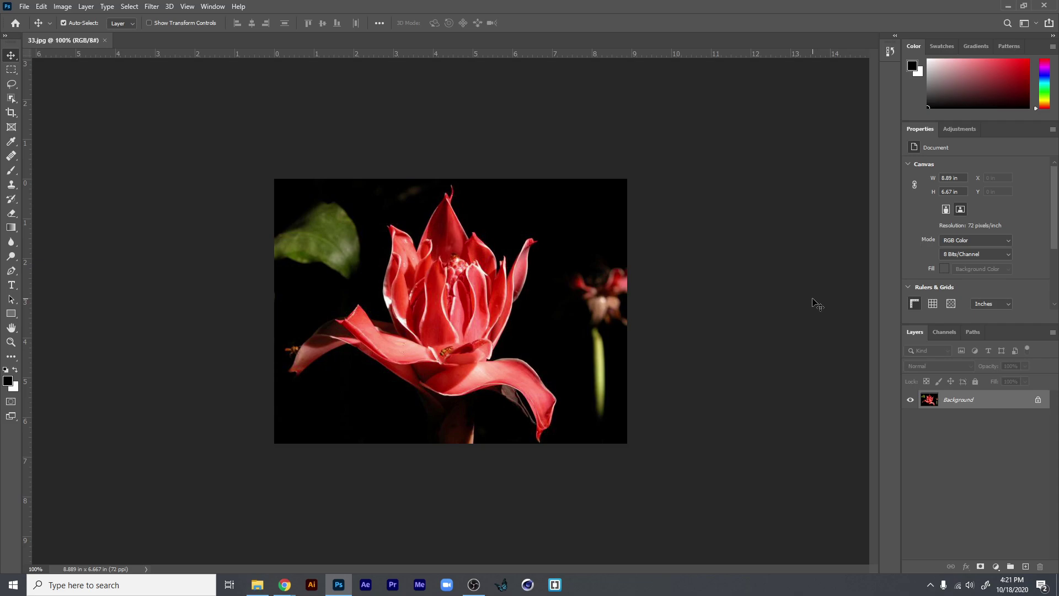
- Show the Adjustments panel and preview the new adjustment layer list without adding one
click(957, 129)
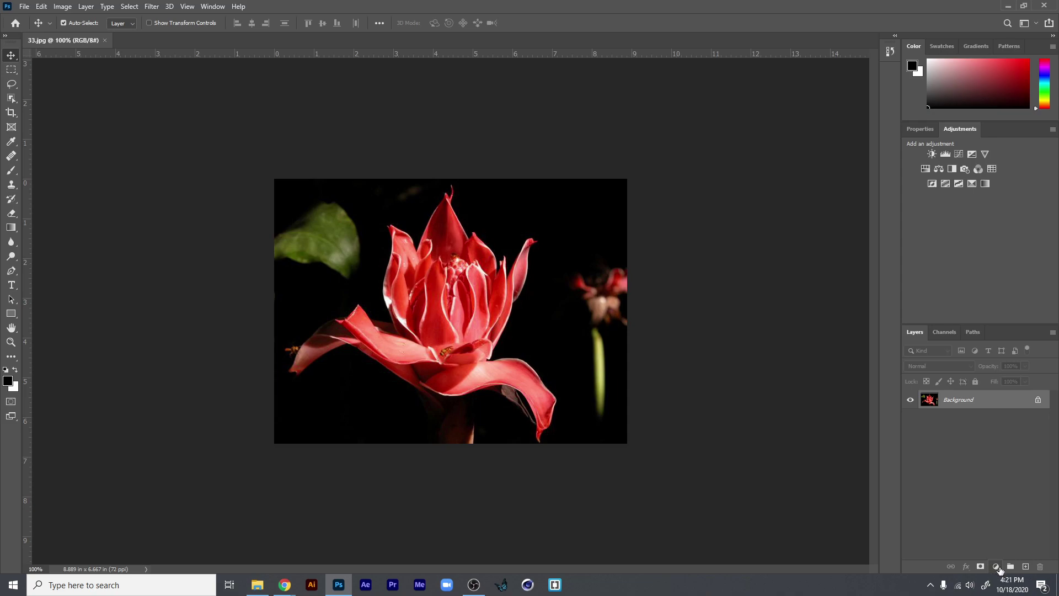
click(996, 567)
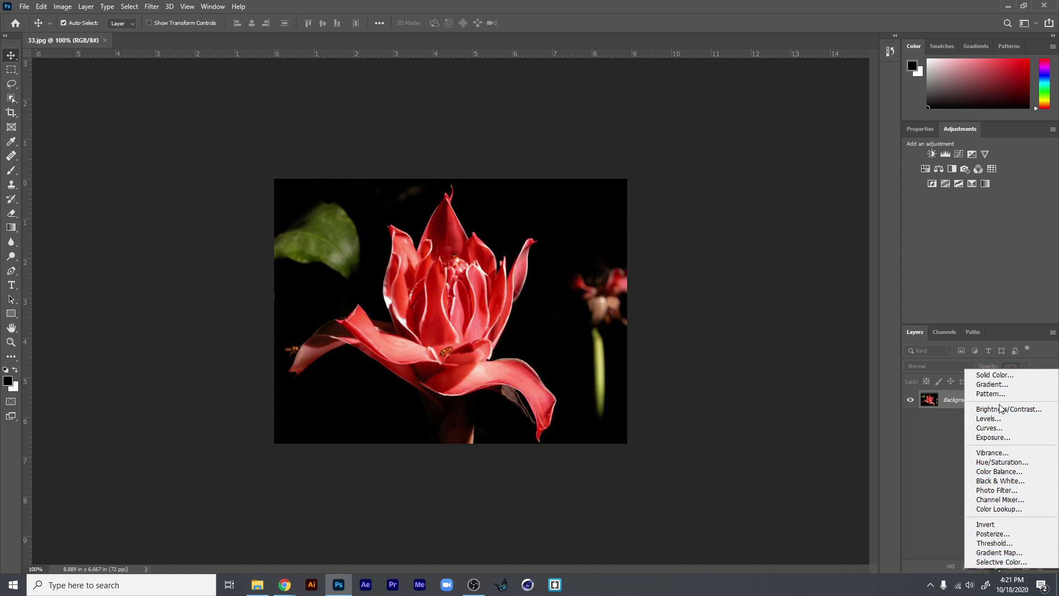
click(979, 277)
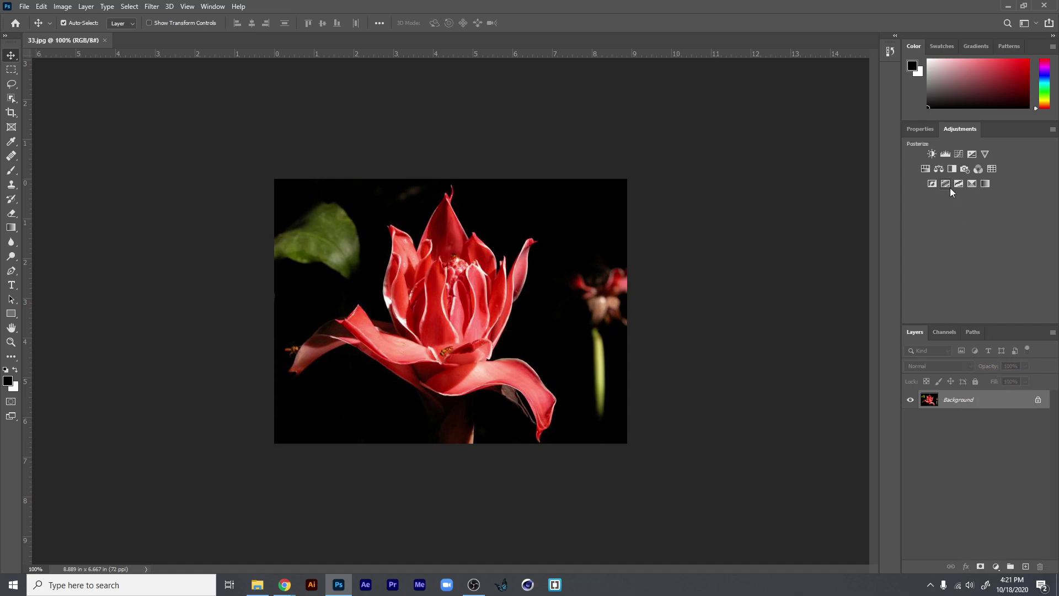
- Add a Brightness/Contrast layer set to Brightness 38 and Contrast 13
click(931, 155)
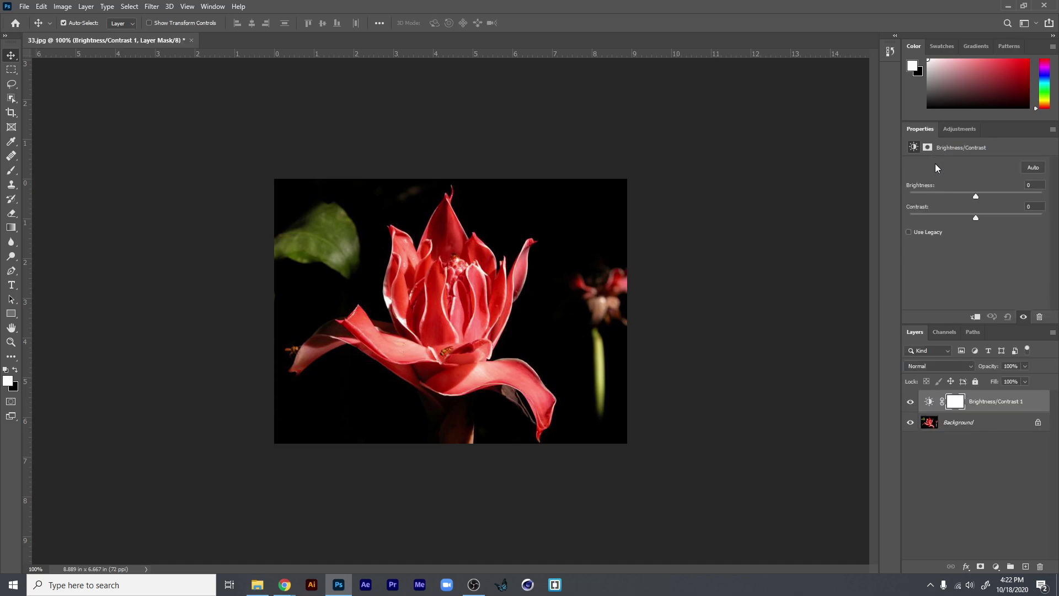
click(930, 407)
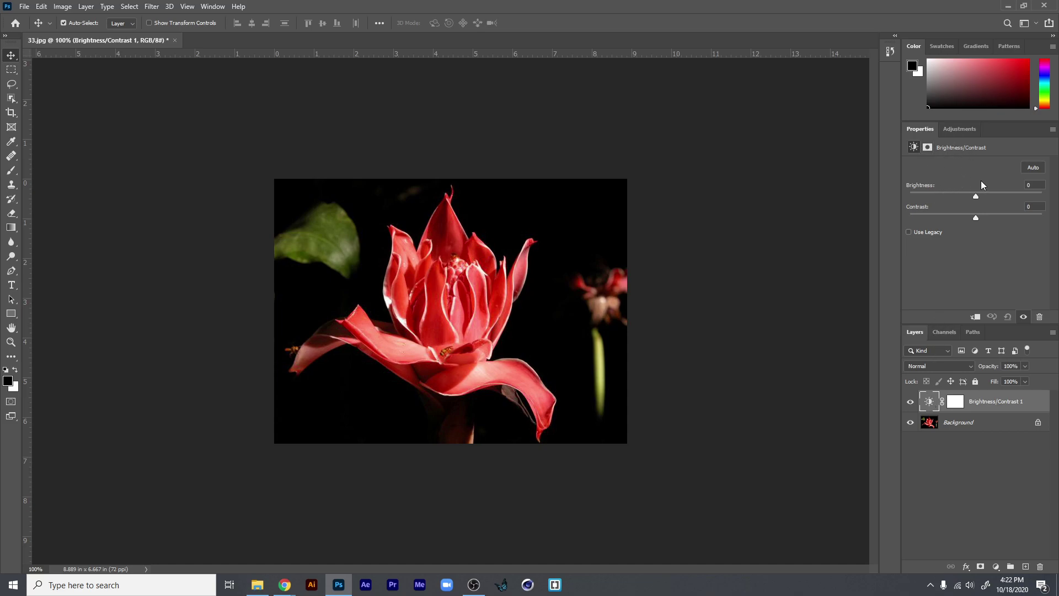
mouse_move(978, 194)
mouse_down()
mouse_move(1031, 192)
mouse_move(901, 184)
mouse_move(992, 194)
mouse_up()
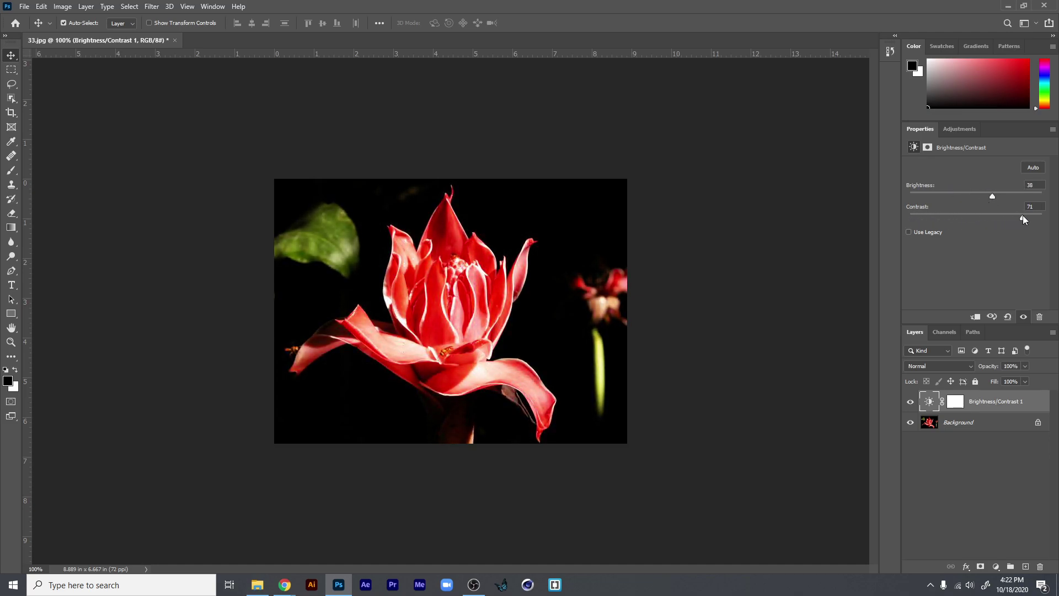
drag(1022, 220, 966, 222)
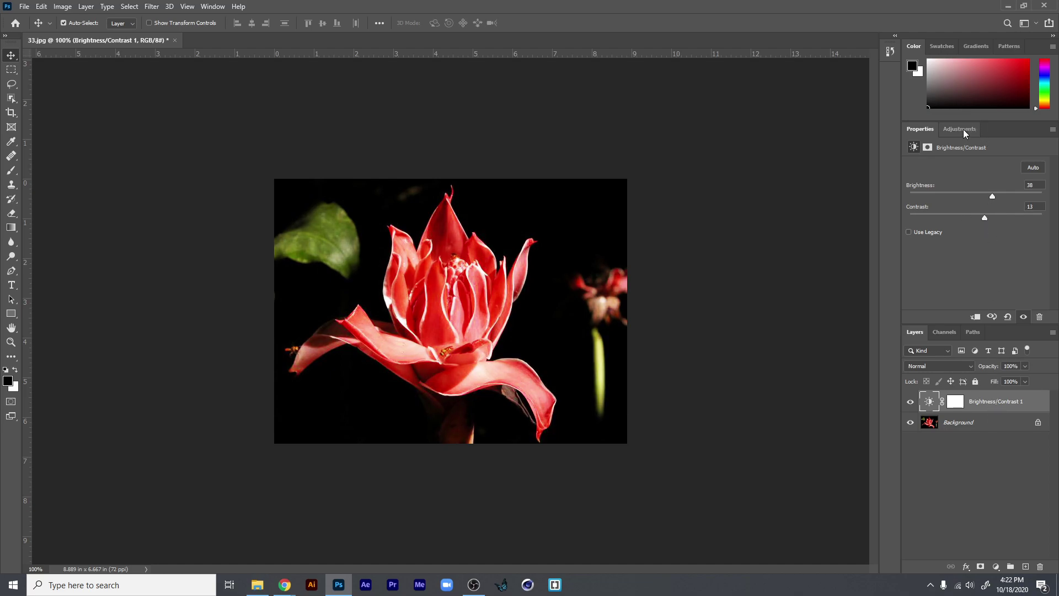
- Delete the Brightness/Contrast layer and add a Hue/Saturation adjustment layer
key(Delete)
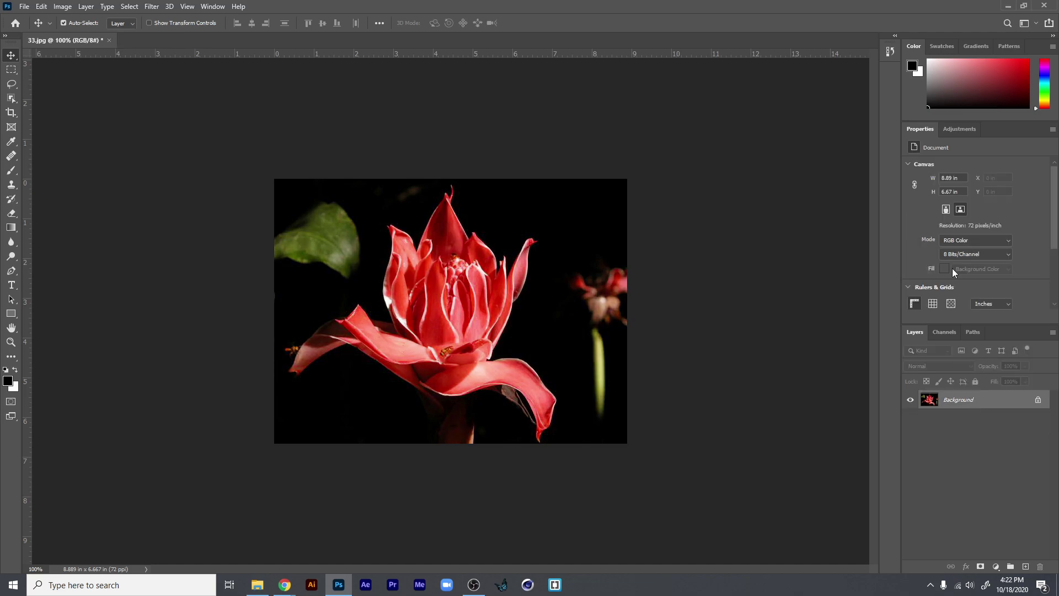
click(952, 130)
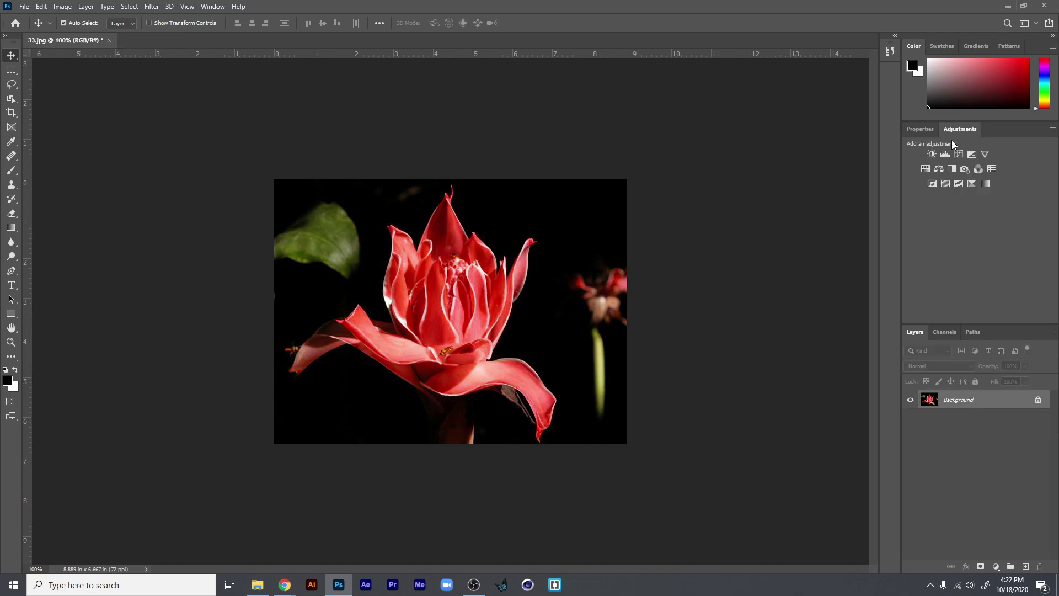
click(926, 169)
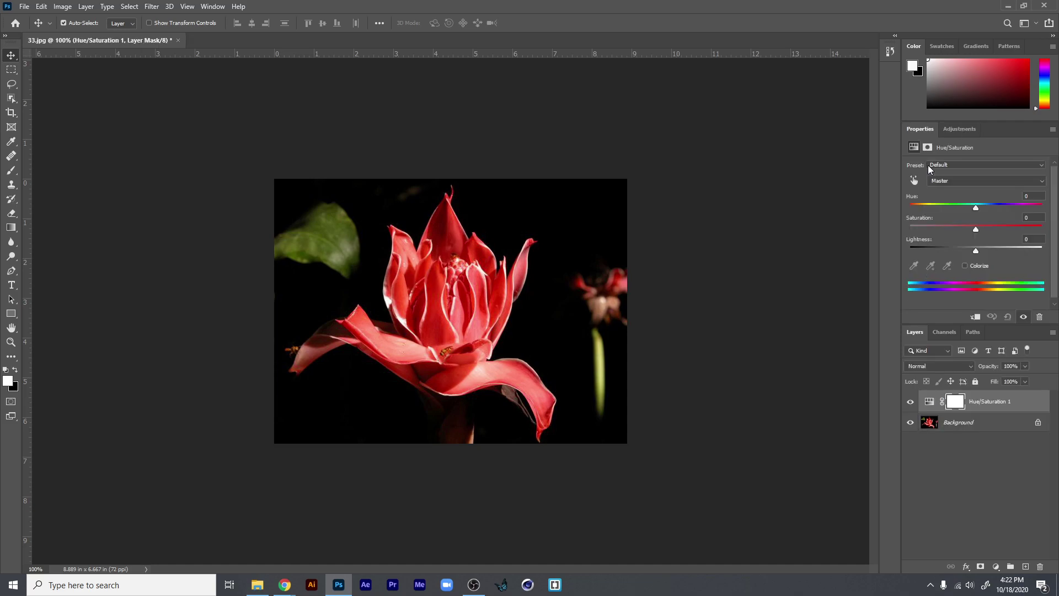
- Turn on Colorize and set Hue 234 and Saturation 79 for a deep blue tint
click(965, 266)
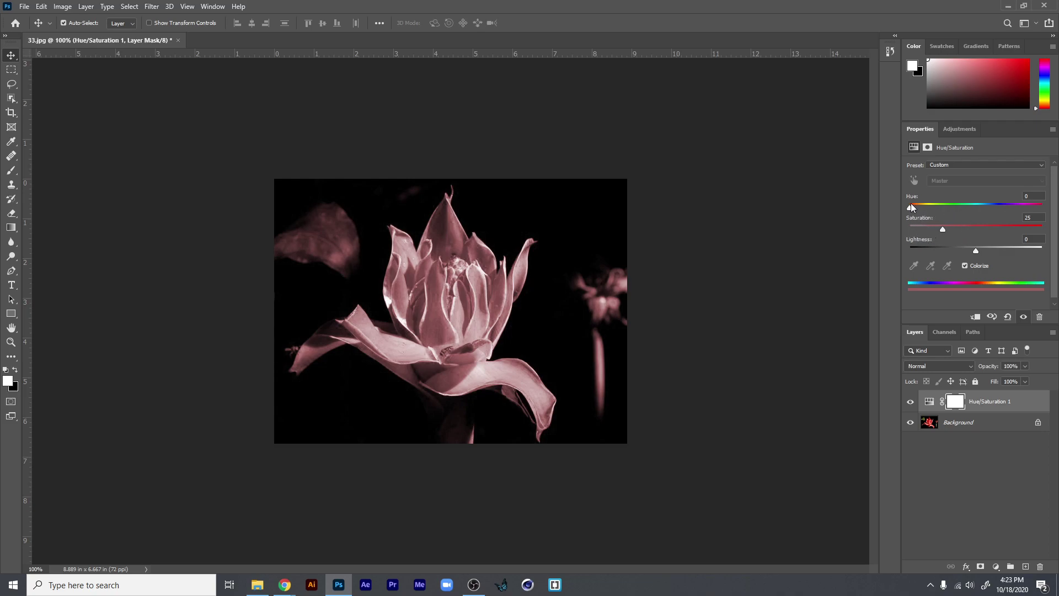
drag(910, 206, 987, 213)
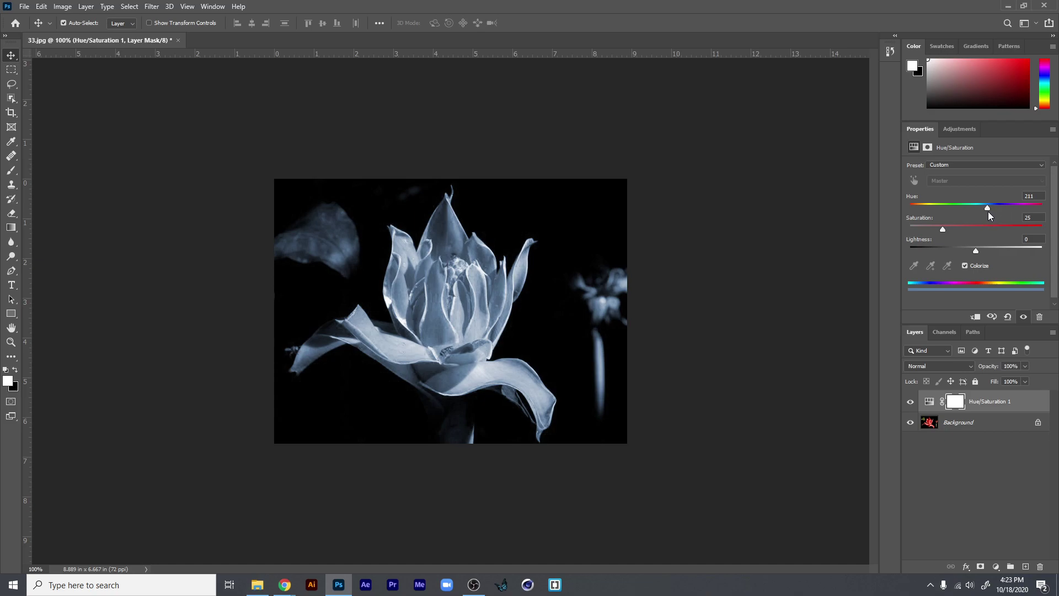
drag(988, 210, 1014, 223)
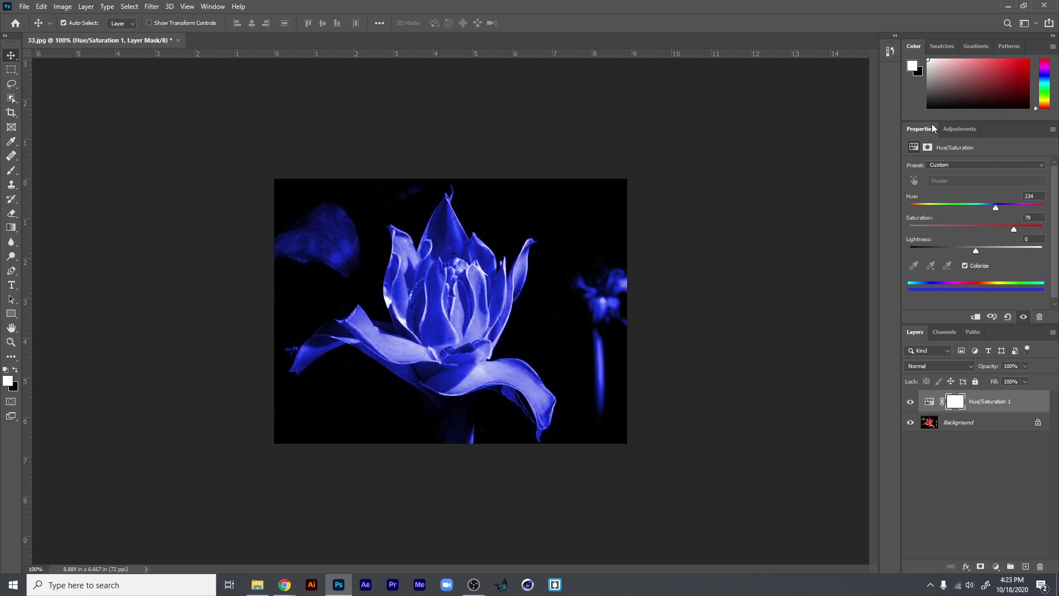
- Reselect Hue/Saturation 1 and lower its Saturation to 47
click(973, 465)
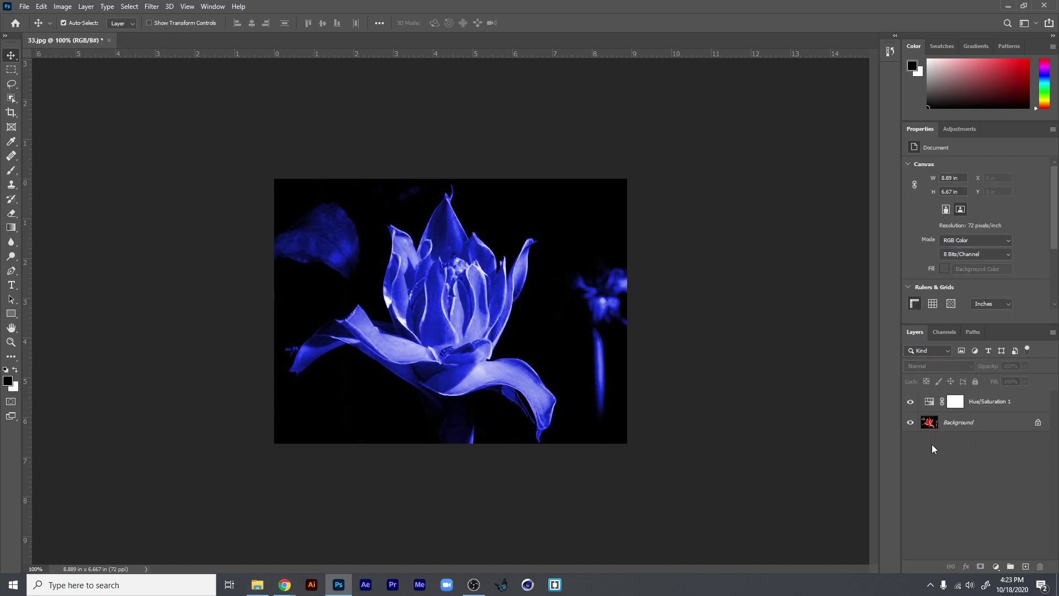
click(930, 402)
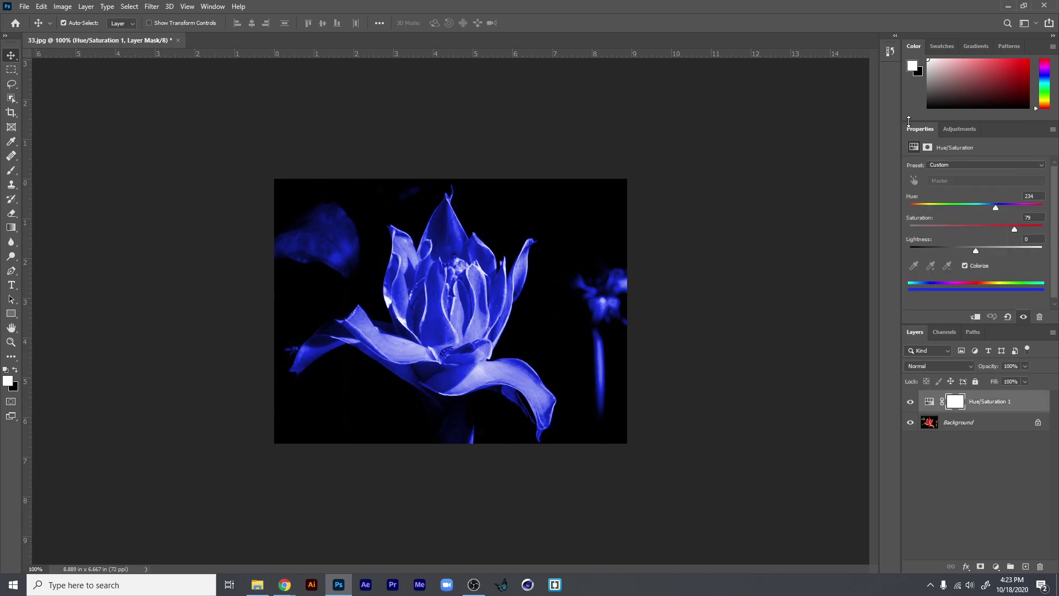
click(213, 5)
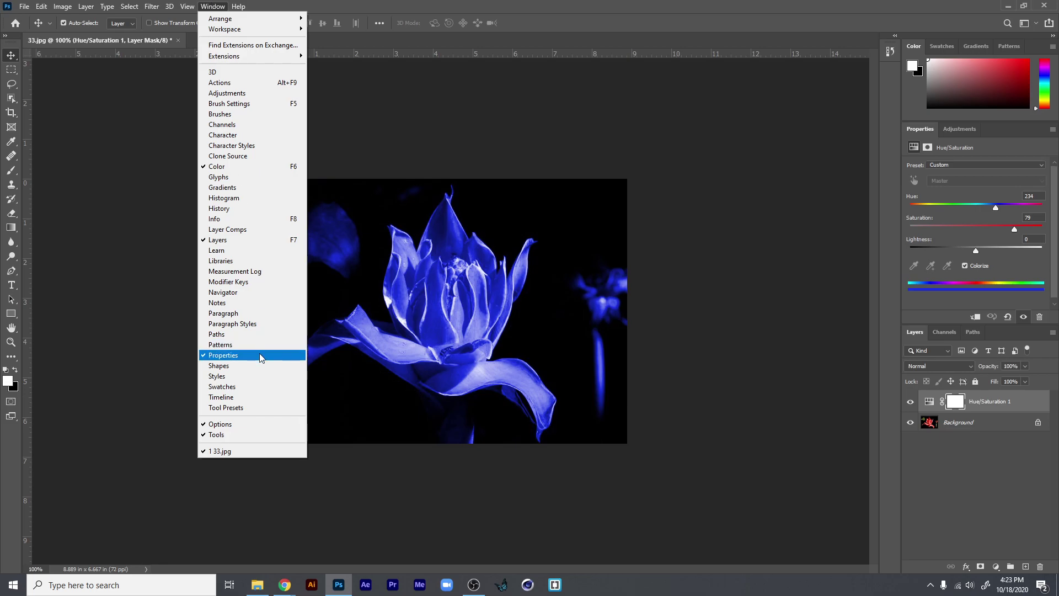
click(1008, 257)
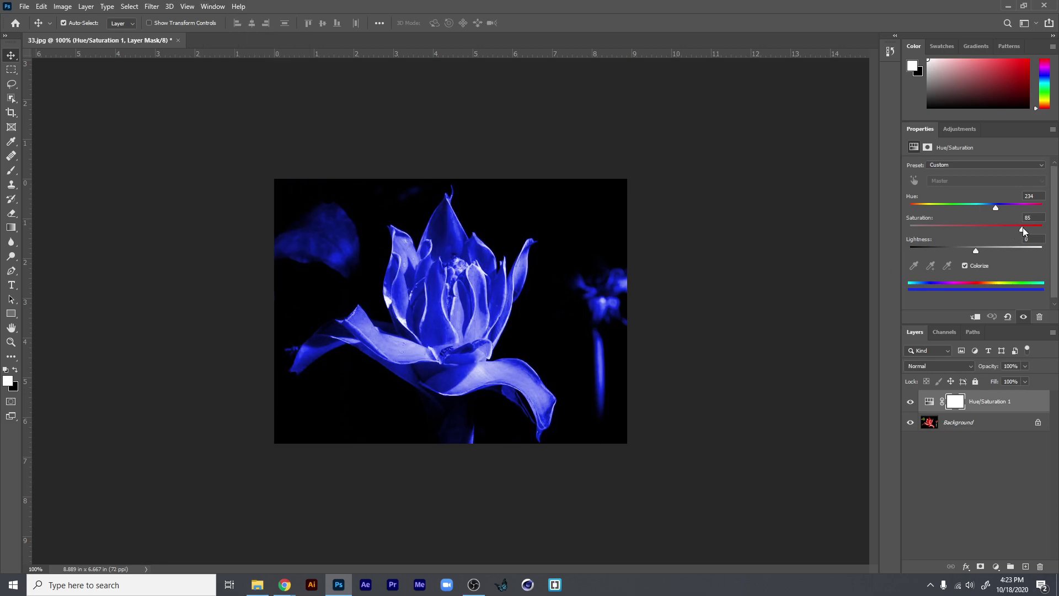
drag(1023, 229, 971, 228)
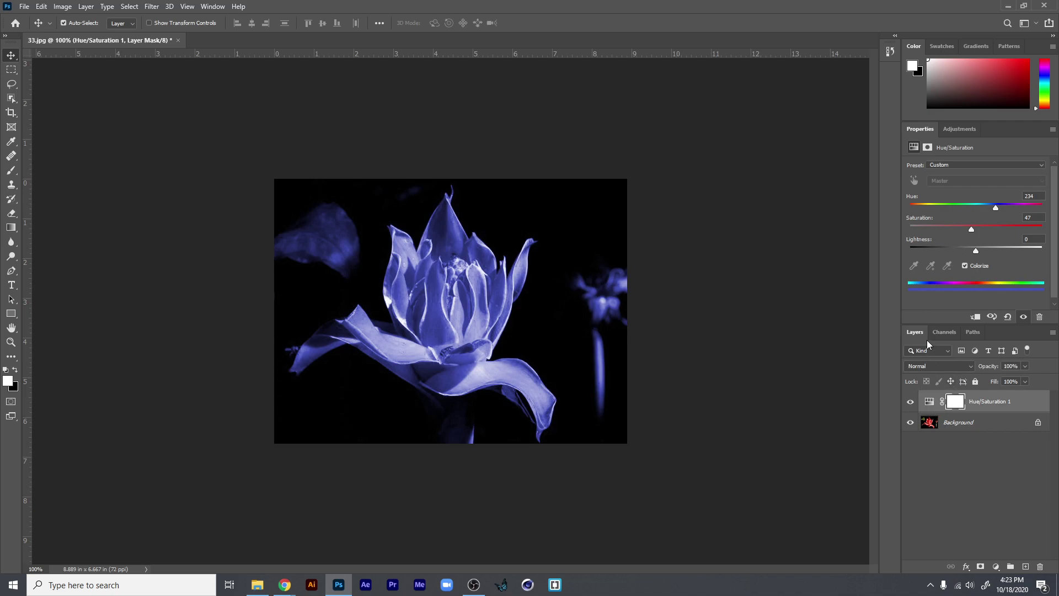
- Delete the Hue/Saturation 1 layer and open Select and Mask from the Rectangular Marquee tool
click(982, 403)
key(Delete)
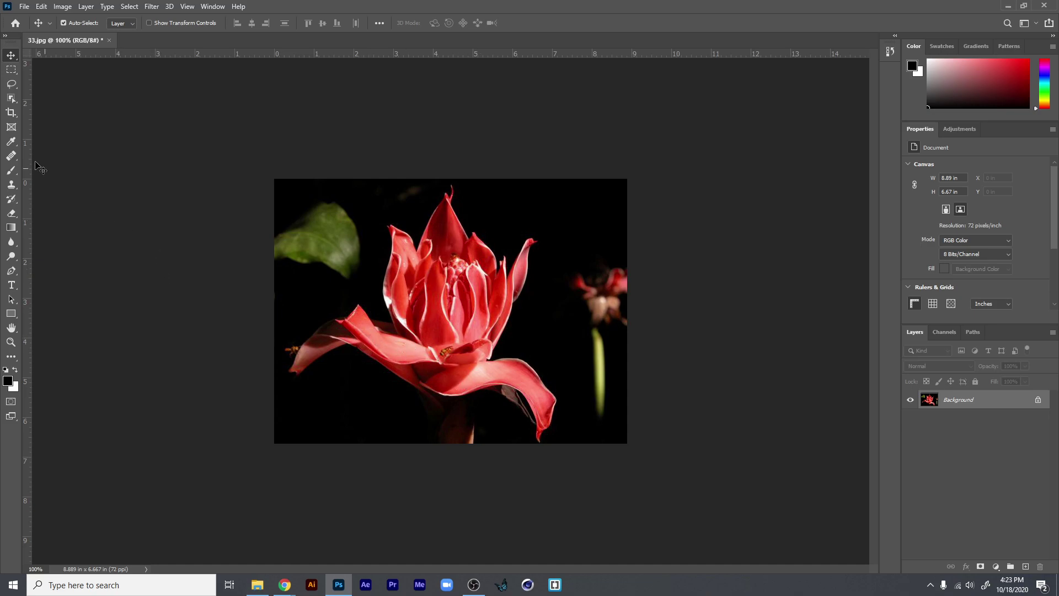
click(11, 69)
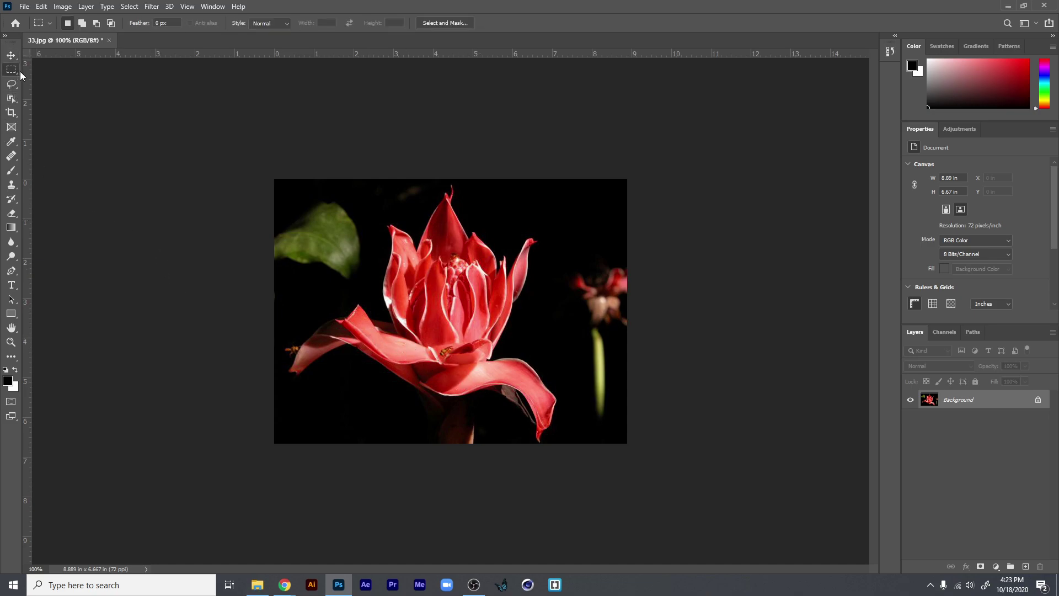
click(450, 23)
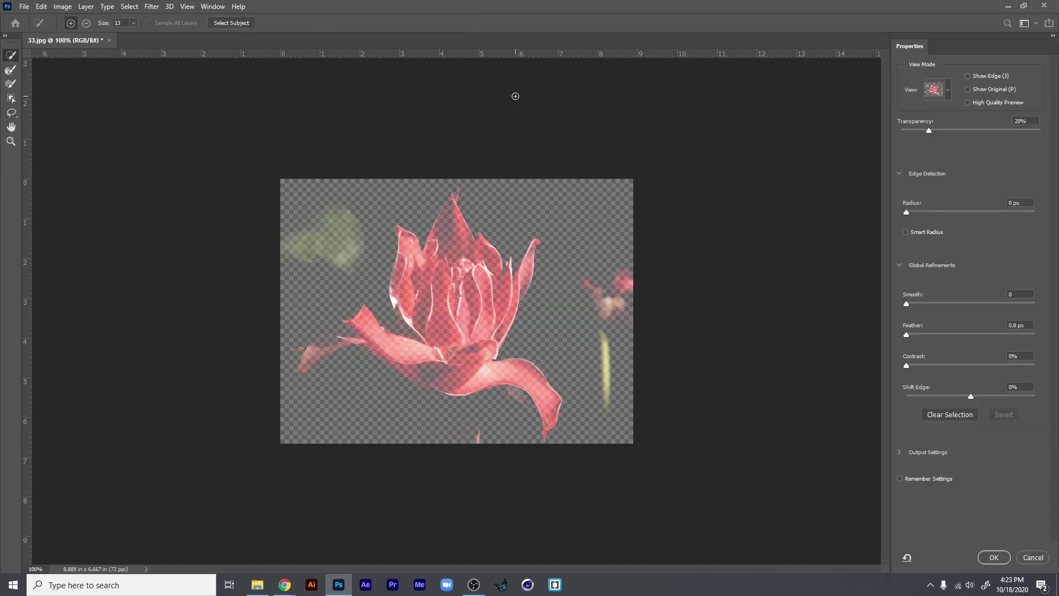
- View the mask as an overlay and brush the flower's centre and lower-right petal into the selection
click(942, 98)
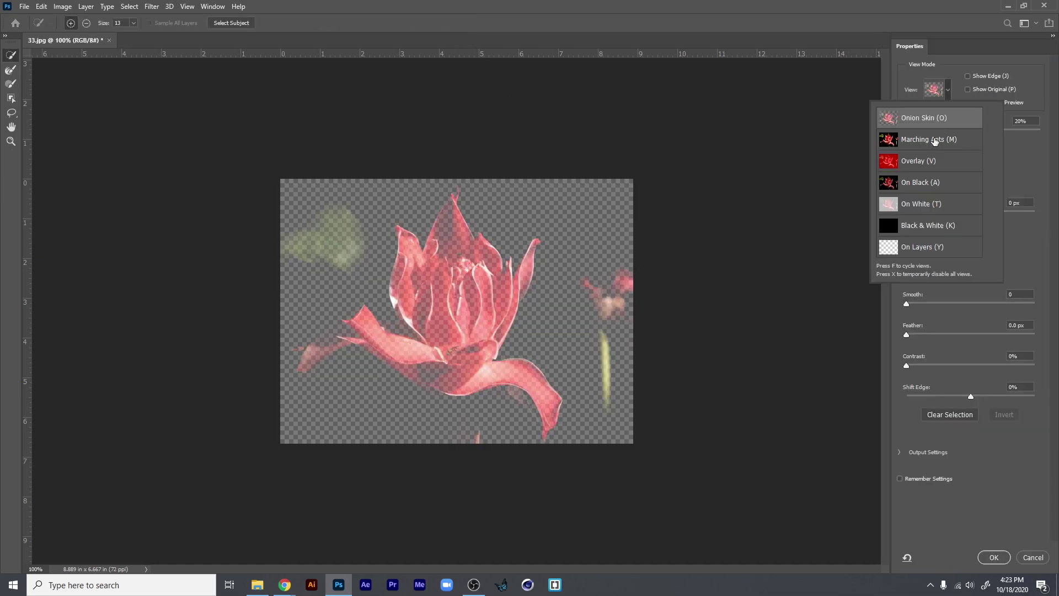
click(845, 136)
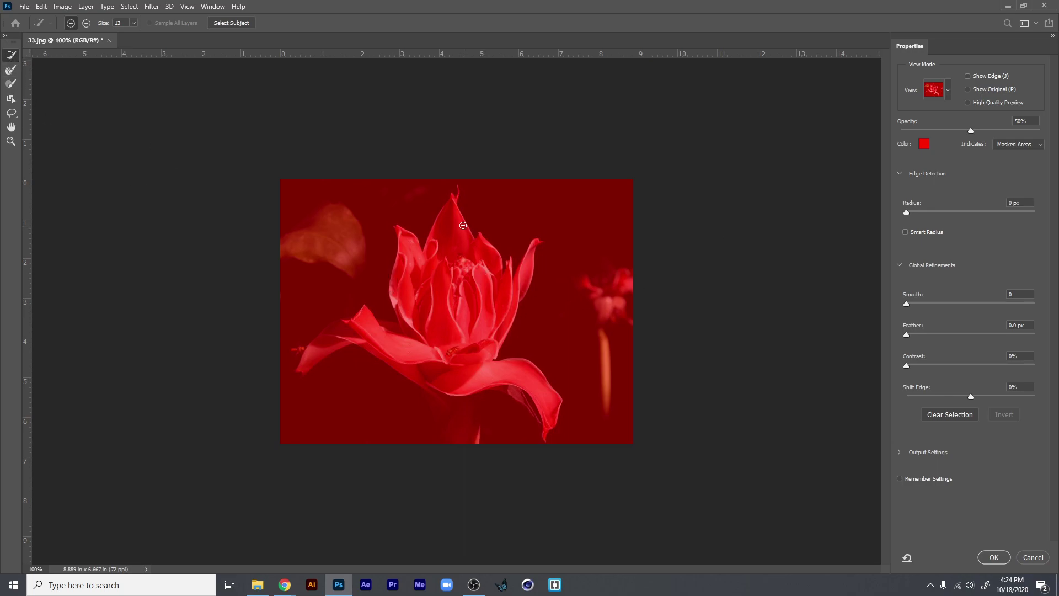
mouse_move(462, 223)
mouse_down()
mouse_move(458, 339)
mouse_move(435, 367)
mouse_move(373, 342)
mouse_move(326, 339)
mouse_move(309, 358)
mouse_up()
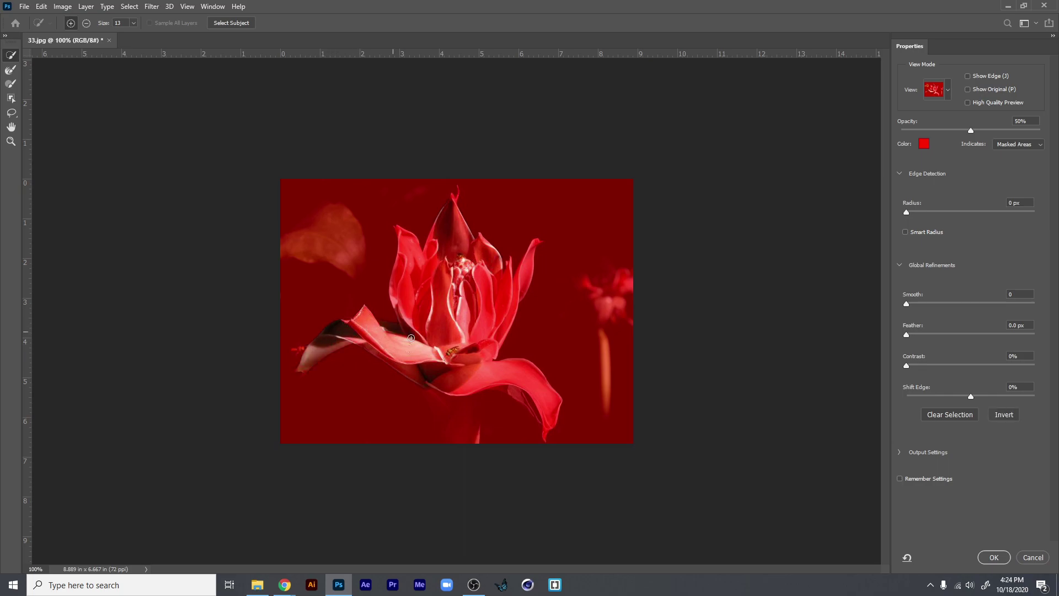
mouse_move(470, 371)
mouse_down()
mouse_move(513, 370)
mouse_move(513, 273)
mouse_move(525, 269)
mouse_move(510, 310)
mouse_up()
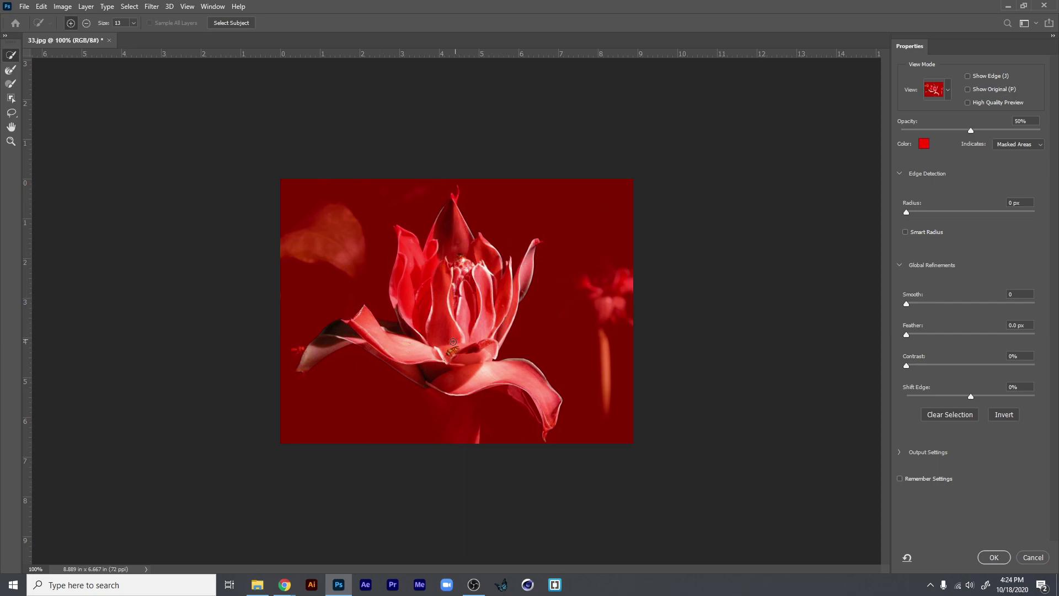
- Set the mask overlay colour to blue
click(924, 144)
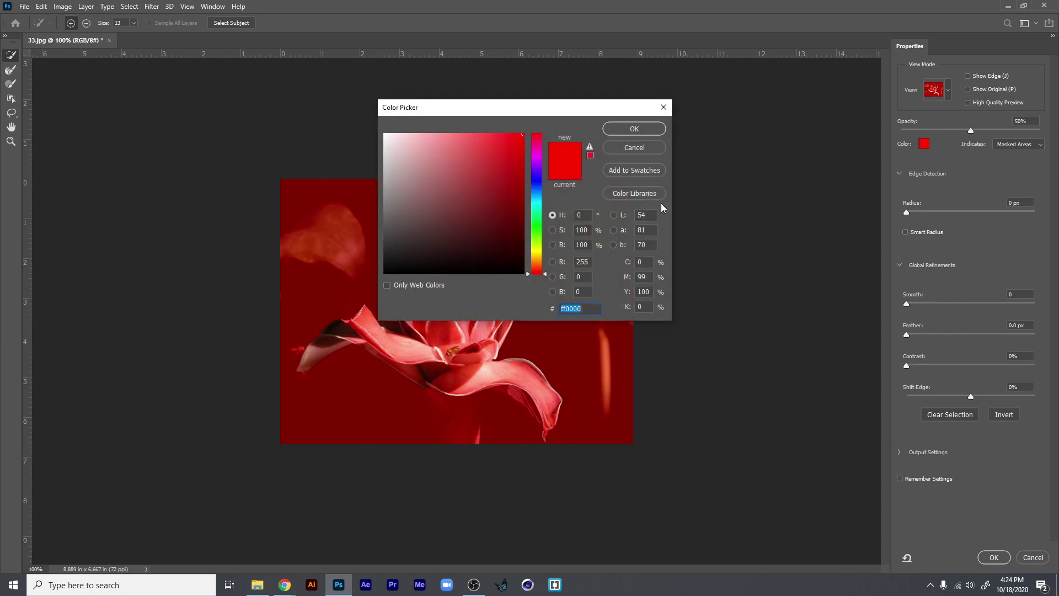
click(539, 184)
click(635, 129)
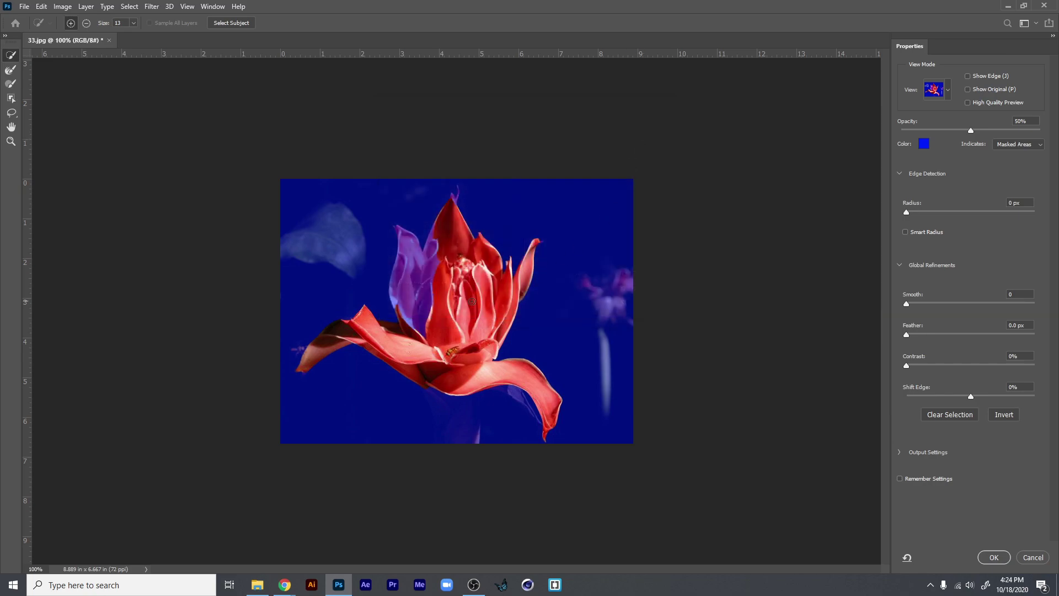
- At 300% with a size-10 brush, add the left petals and petal tips, subtracting a stray strip
click(405, 235)
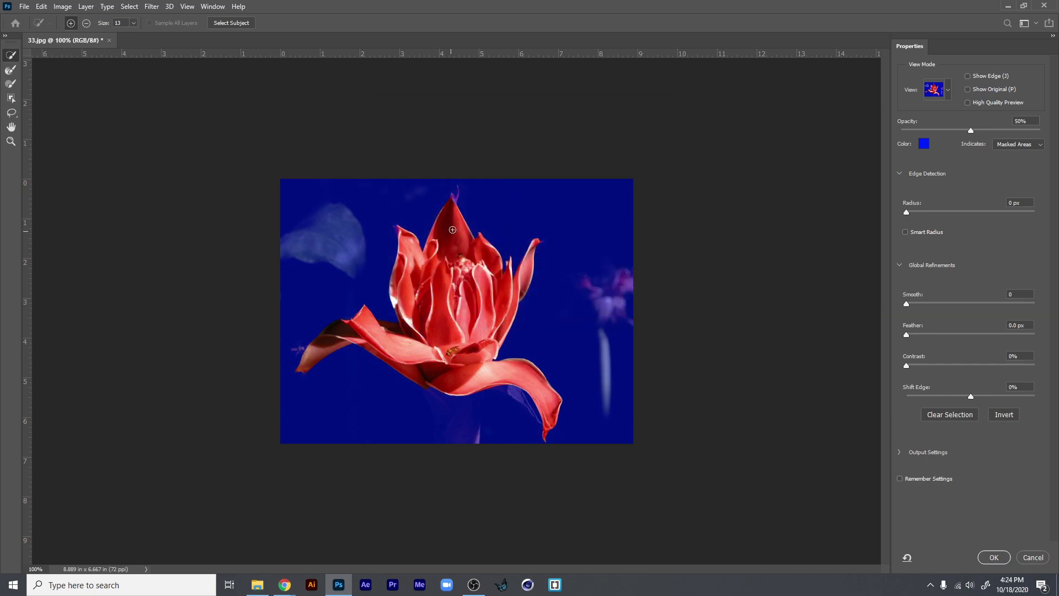
key(bracketleft)
key(ctrl+plus)
key(ctrl+plus)
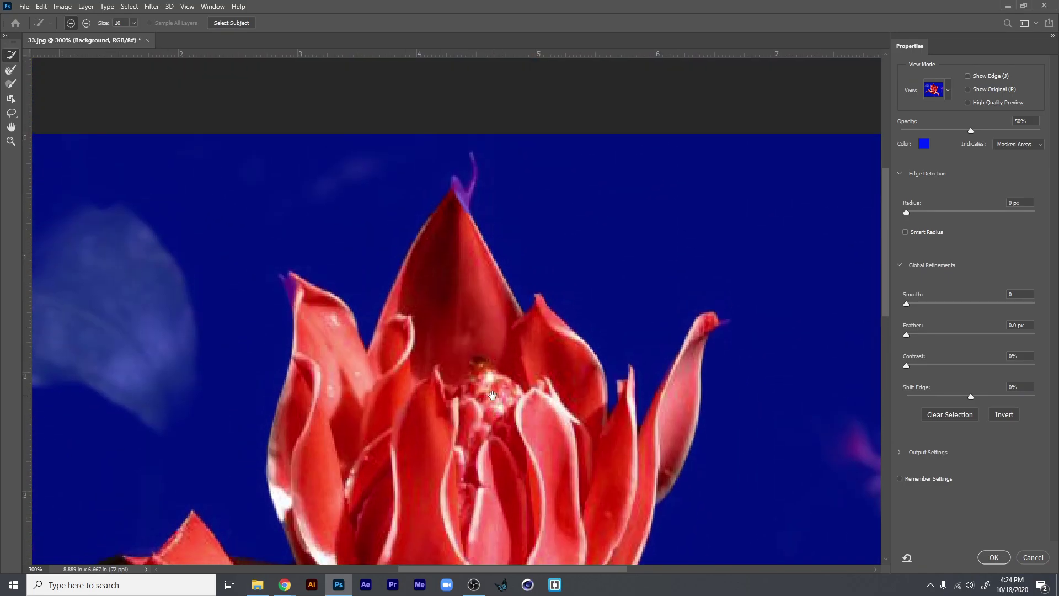
drag(491, 285, 496, 351)
mouse_move(475, 242)
mouse_down()
mouse_move(475, 227)
mouse_move(469, 271)
mouse_move(488, 269)
mouse_up()
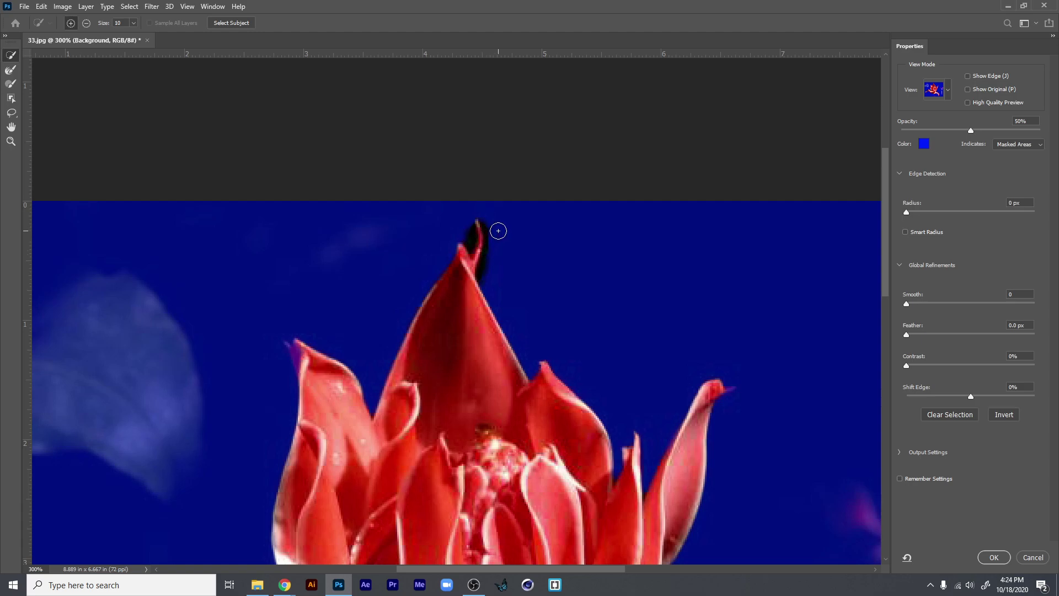
key(alt)
mouse_move(501, 221)
mouse_down()
mouse_move(485, 271)
mouse_move(494, 226)
mouse_move(493, 264)
mouse_move(472, 242)
mouse_up()
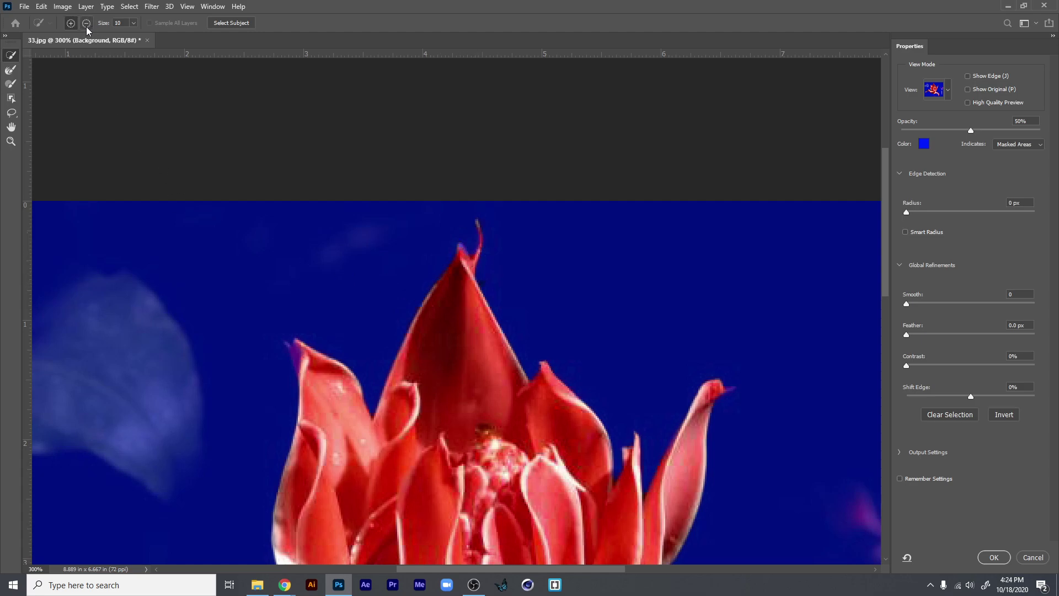
drag(296, 350, 288, 356)
- At 200% zoom, add the area under the lower-right petal and remove its underside
scroll(441, 387, down, 10)
scroll(502, 331, left, 4)
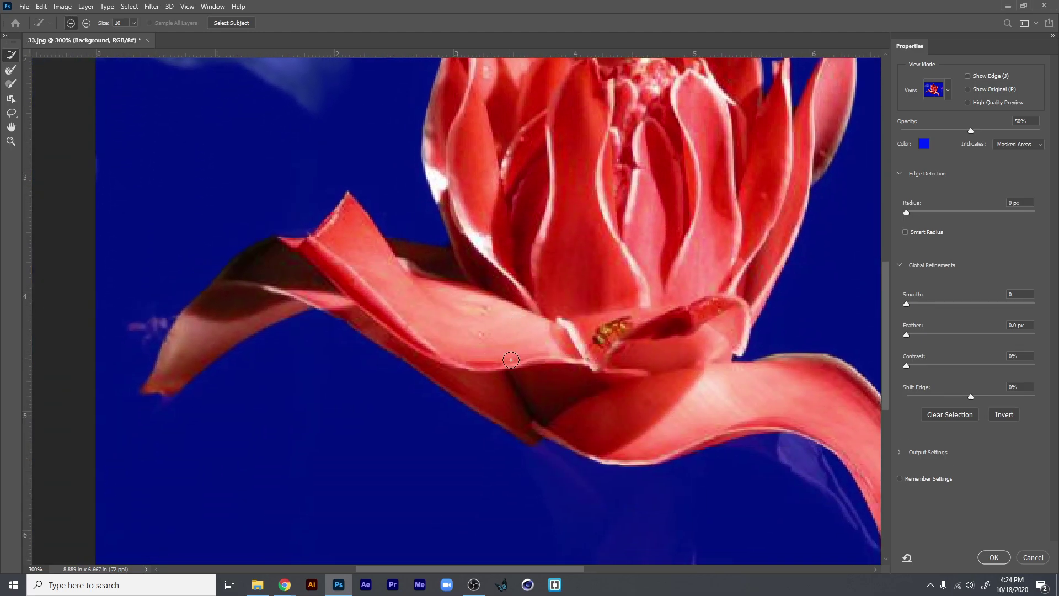
key(ctrl+minus)
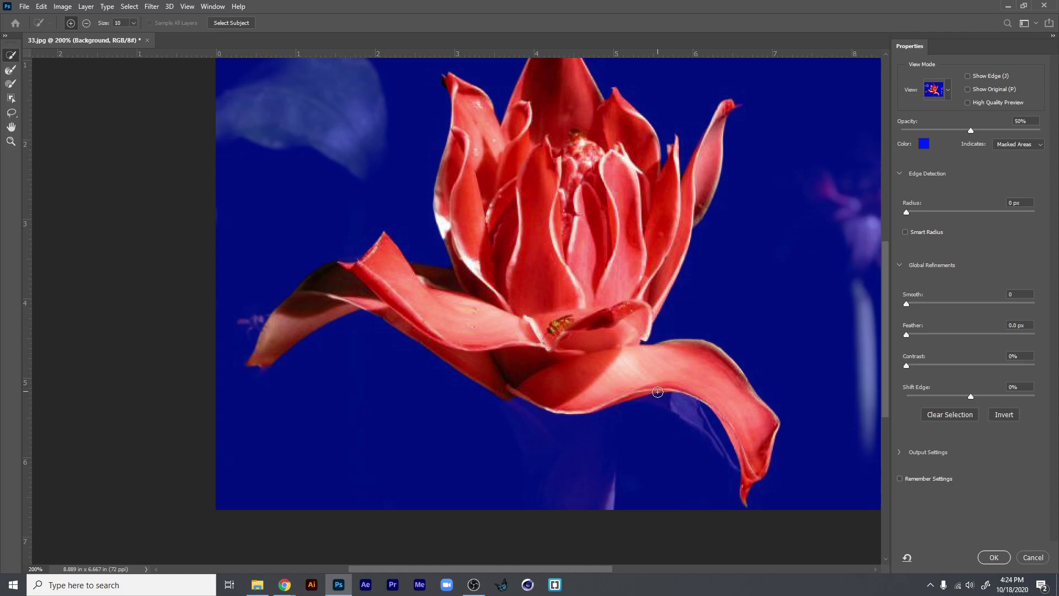
mouse_move(657, 392)
mouse_down()
mouse_move(730, 425)
mouse_move(750, 447)
mouse_up()
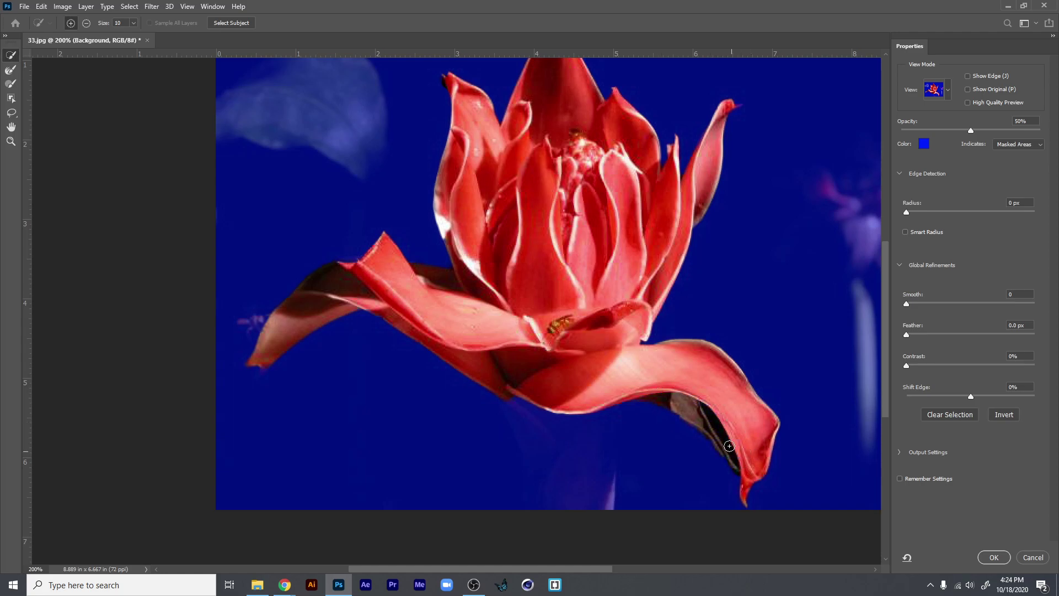
key(super)
key(super)
mouse_move(718, 437)
mouse_down()
mouse_move(715, 419)
mouse_move(740, 463)
mouse_move(723, 430)
mouse_move(742, 458)
mouse_move(759, 460)
mouse_up()
- Set Output To: Selection and apply the Select and Mask result
click(899, 452)
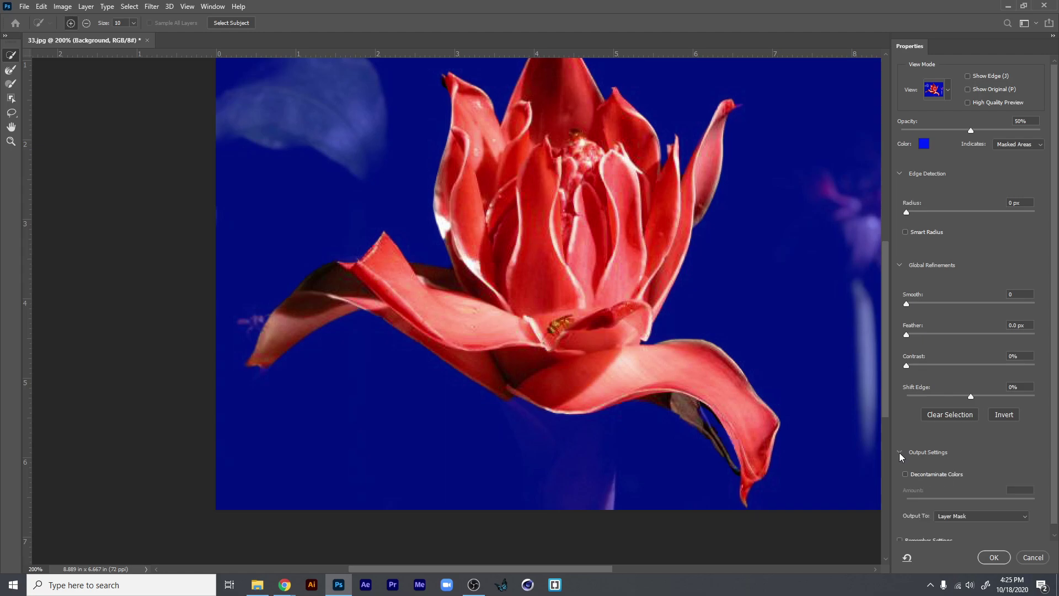
click(959, 515)
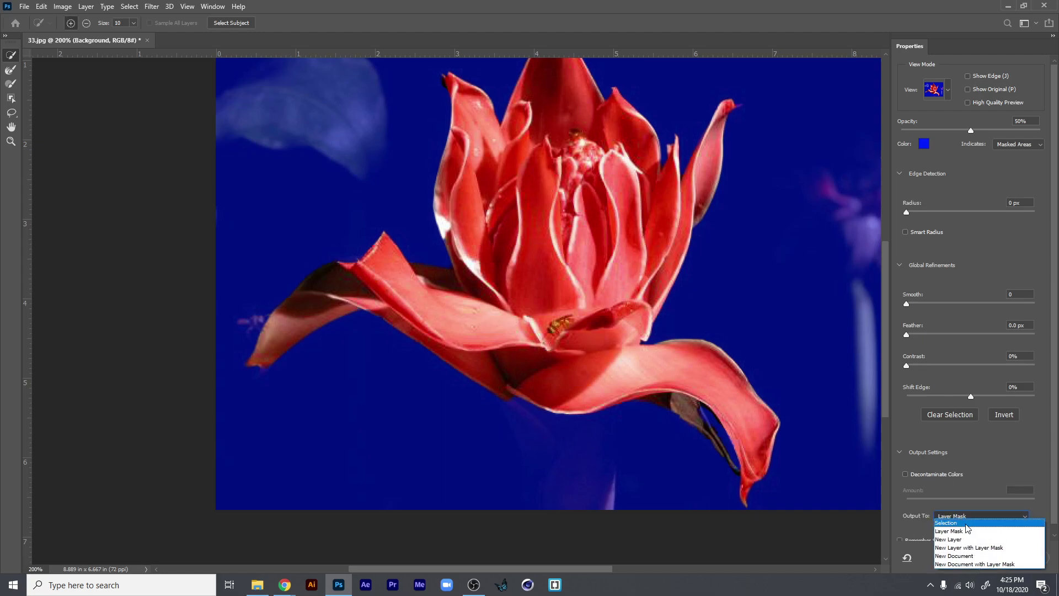
click(967, 523)
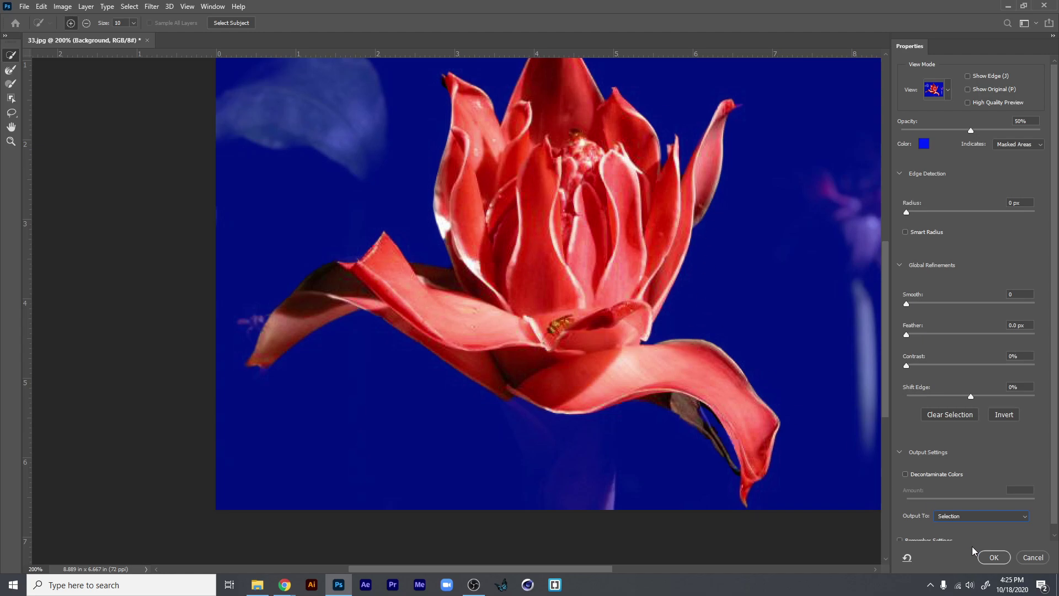
click(994, 557)
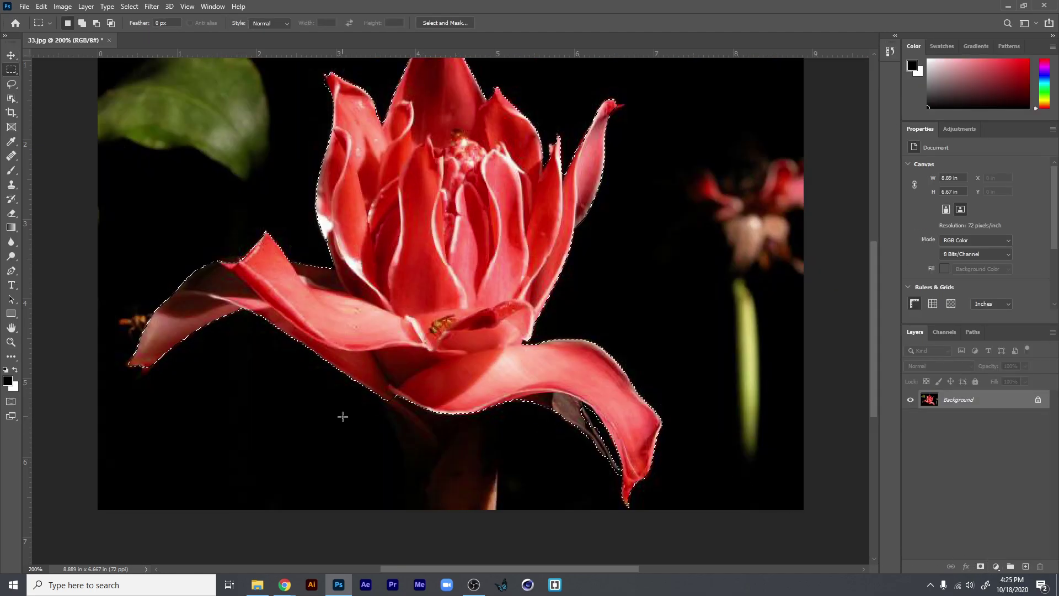
- Restore the flower selection and zoom out to 100%
click(504, 205)
key(ctrl+minus)
key(ctrl+z)
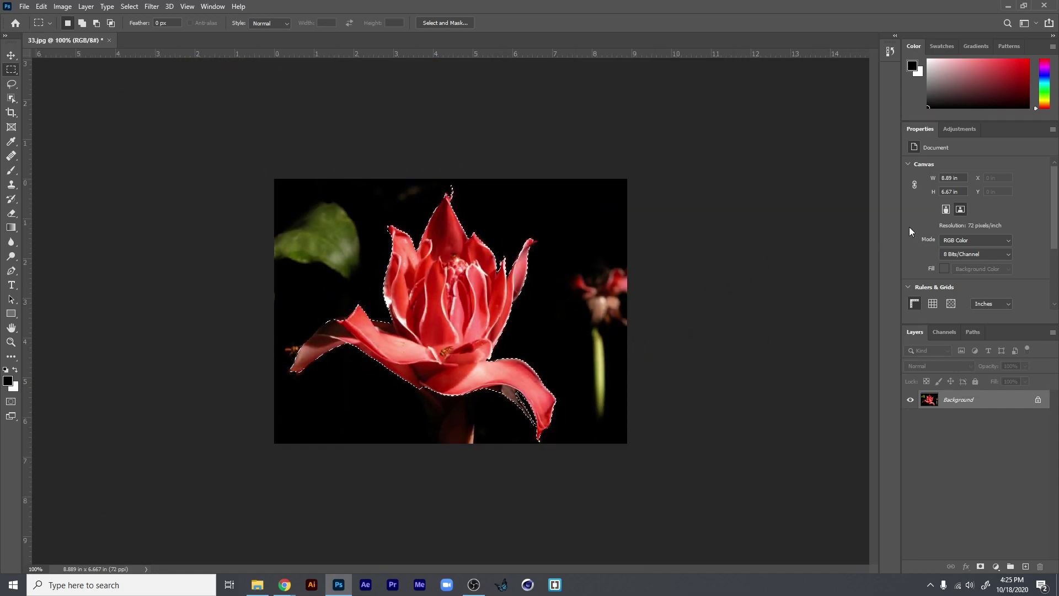
- Add a flower-masked Hue/Saturation layer colorized pale blue at Hue 215, Saturation 25
click(968, 135)
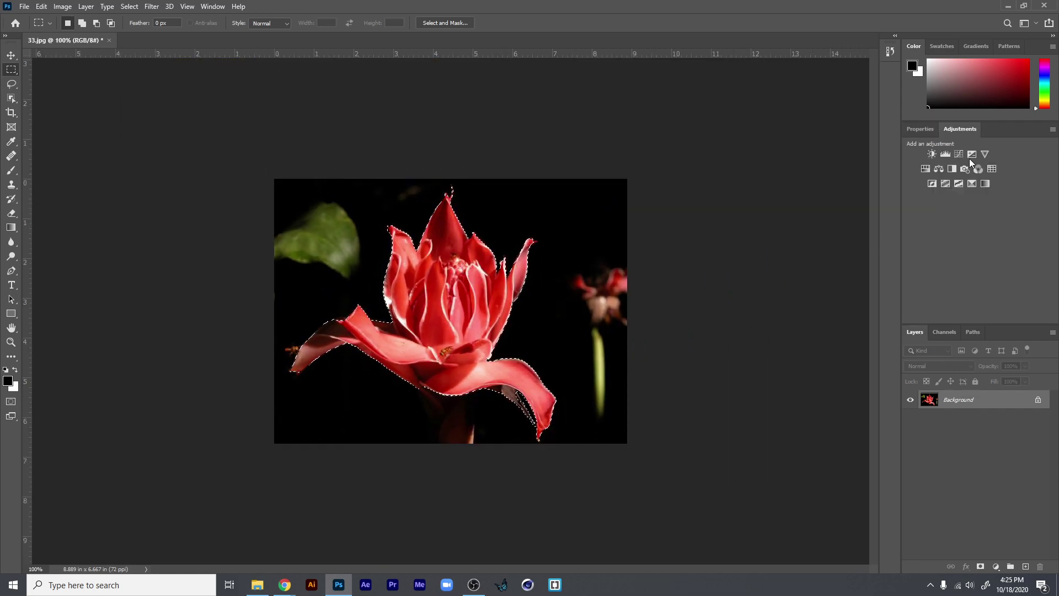
click(924, 169)
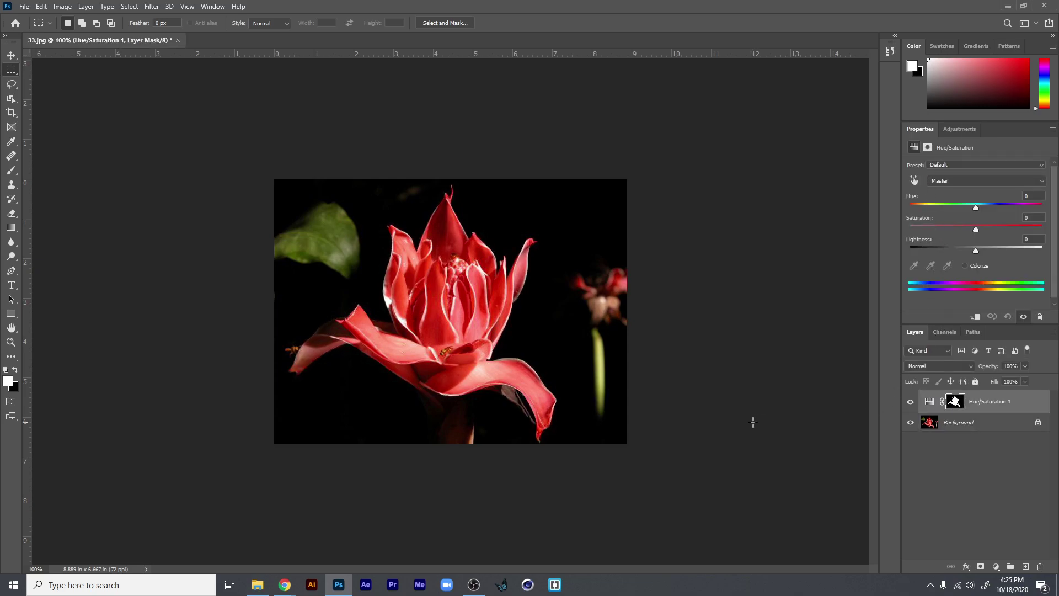
click(965, 266)
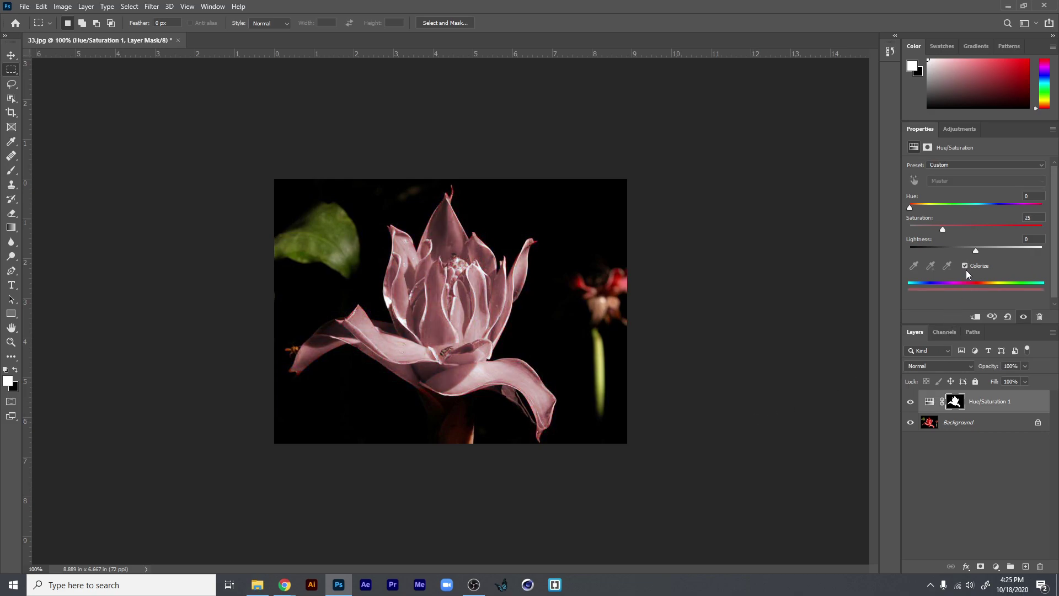
drag(910, 207, 988, 207)
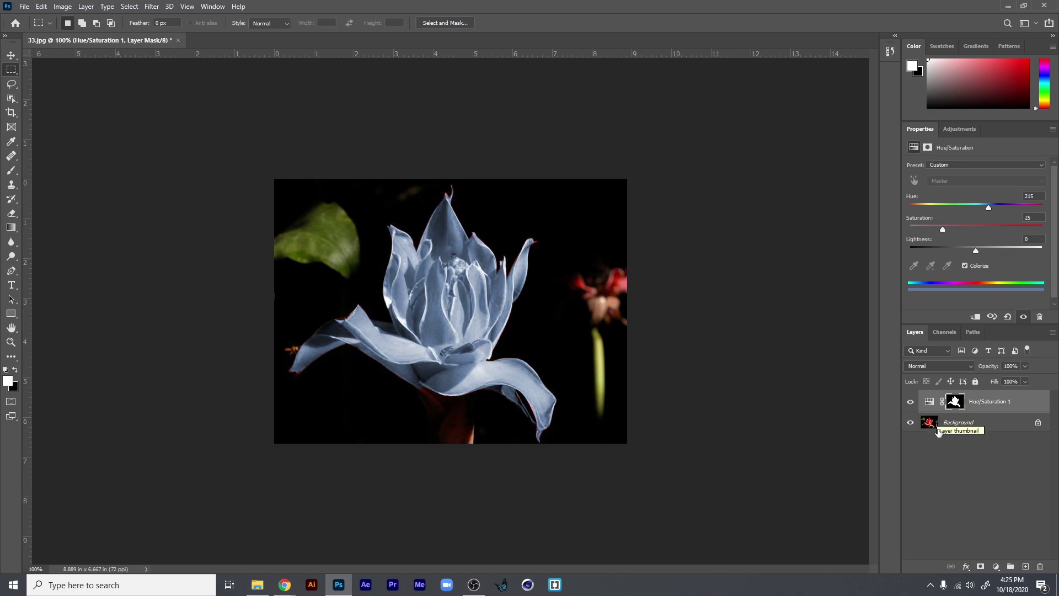
- Undo the Hue/Saturation layer and add a Black & White layer masked to the flower
key(ctrl+z)
key(ctrl+z)
key(ctrl+z)
key(ctrl+z)
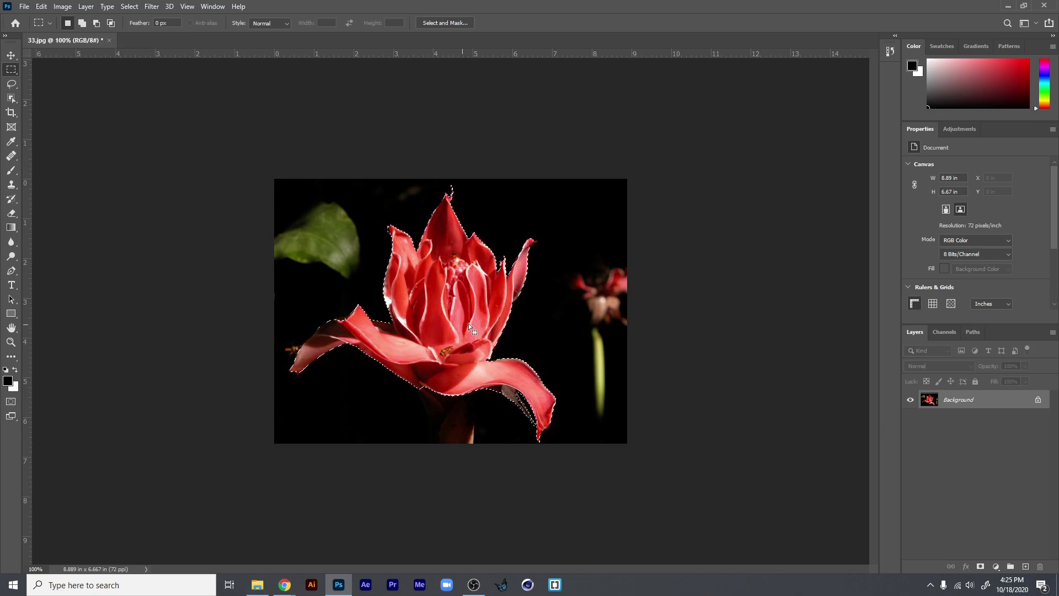
click(972, 129)
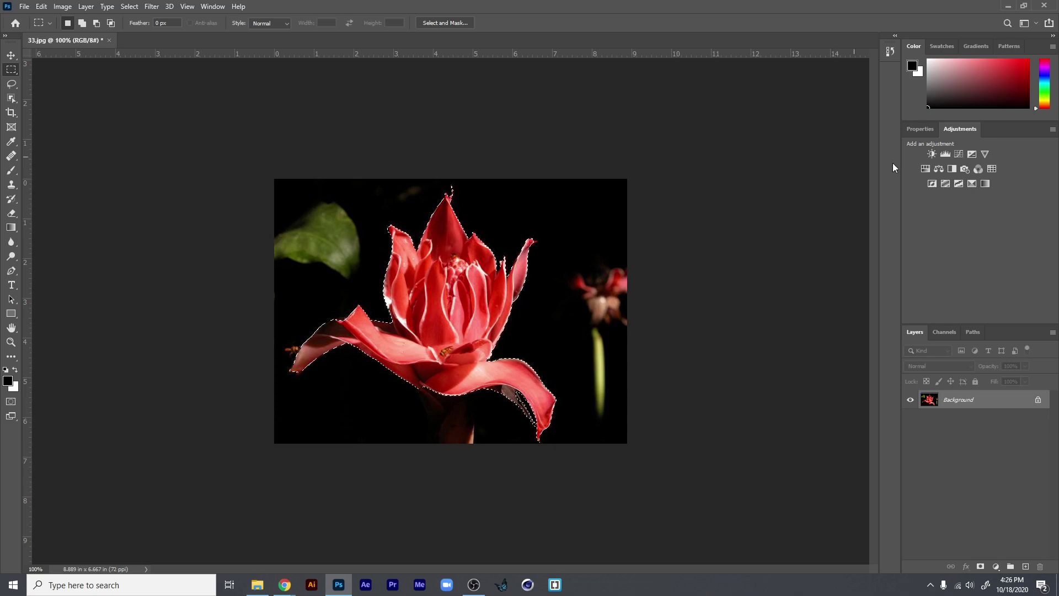
click(952, 168)
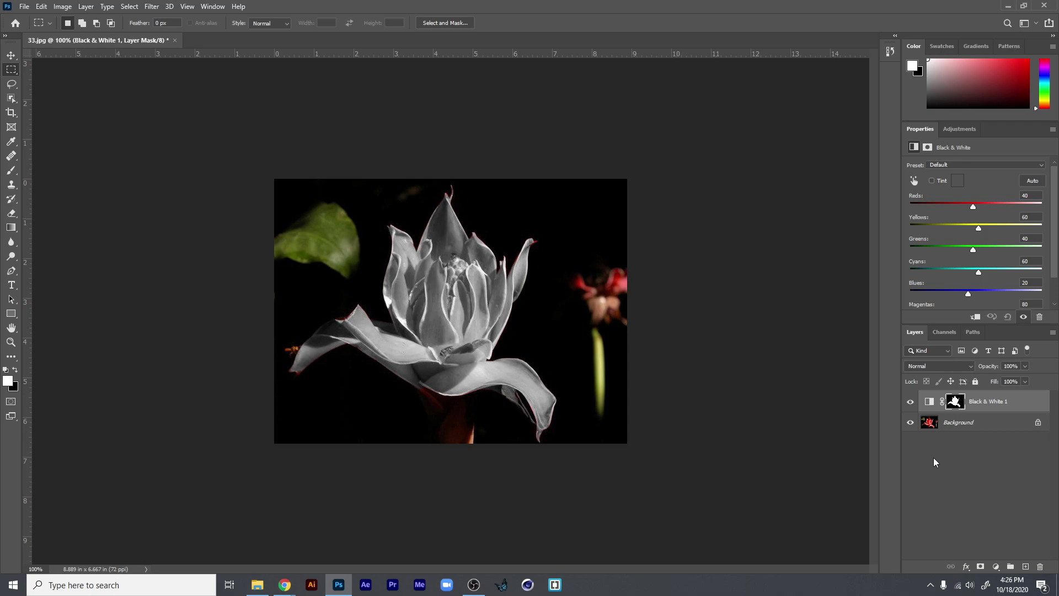
- Add a new Hue/Saturation layer, colorized with raised saturation to turn the image deep red
click(966, 131)
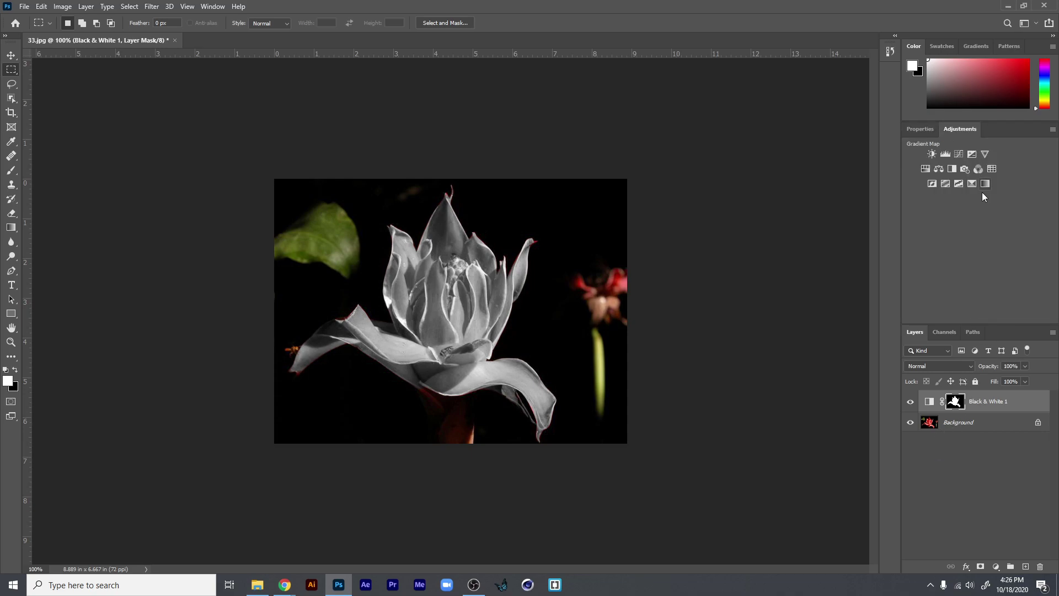
click(925, 170)
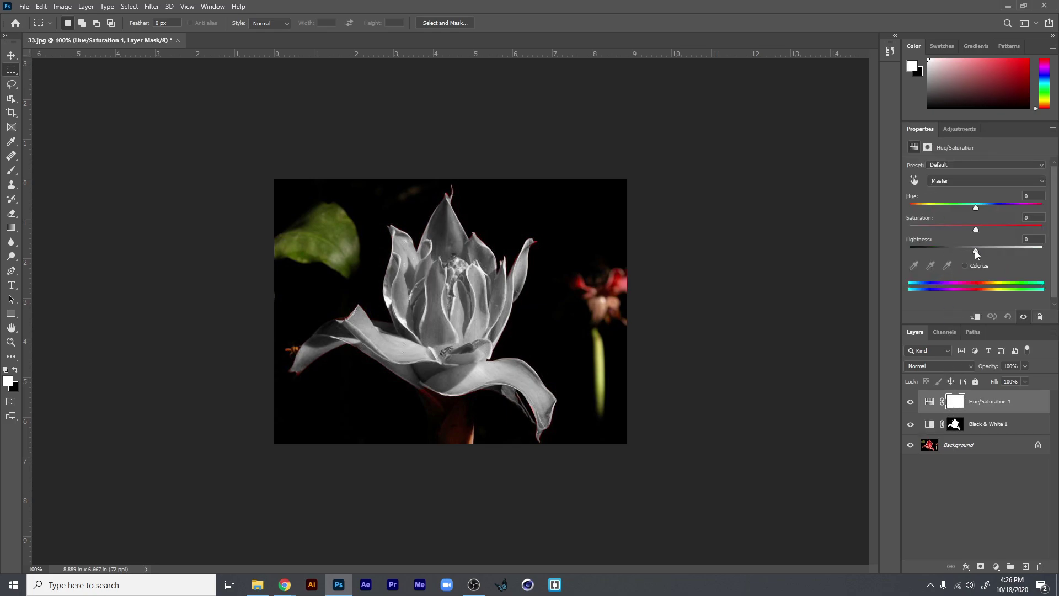
drag(979, 206, 1024, 210)
click(965, 266)
drag(963, 230, 1018, 228)
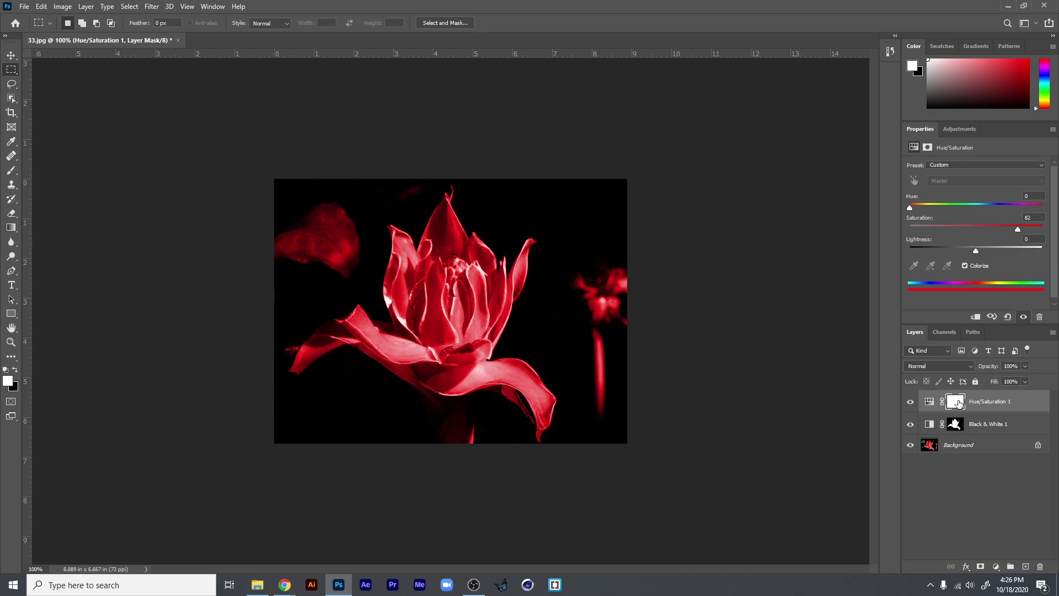
- Copy the Black & White layer's flower mask onto Hue/Saturation 1 and invert it
click(959, 428)
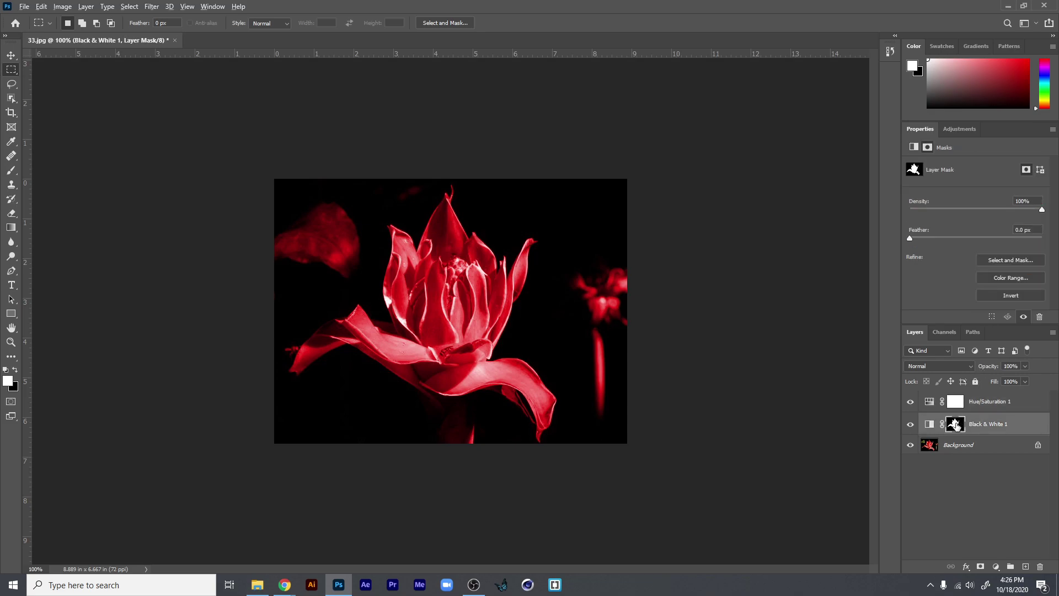
drag(956, 429, 957, 399)
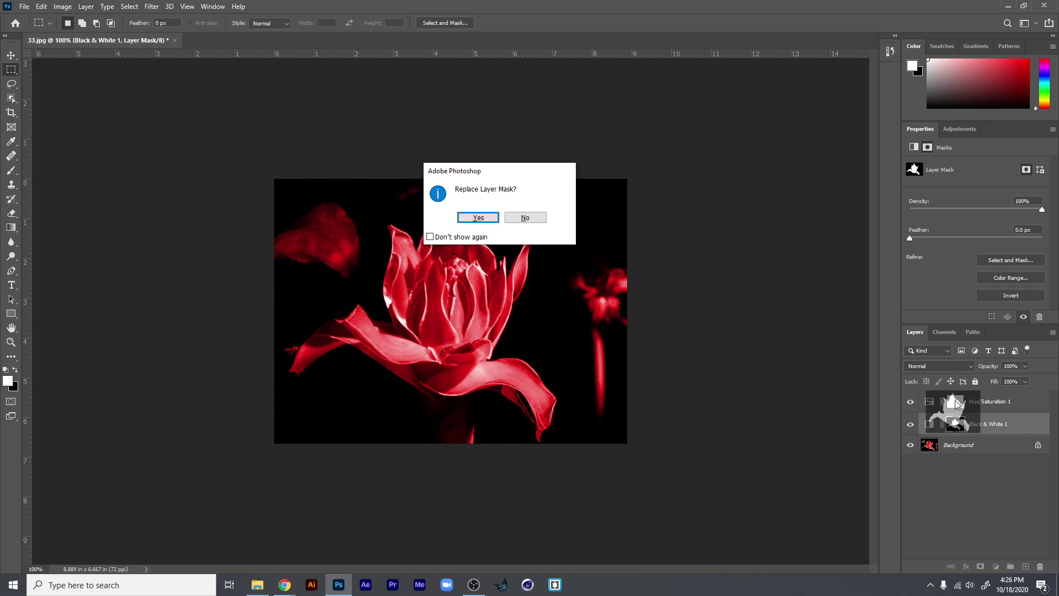
click(478, 218)
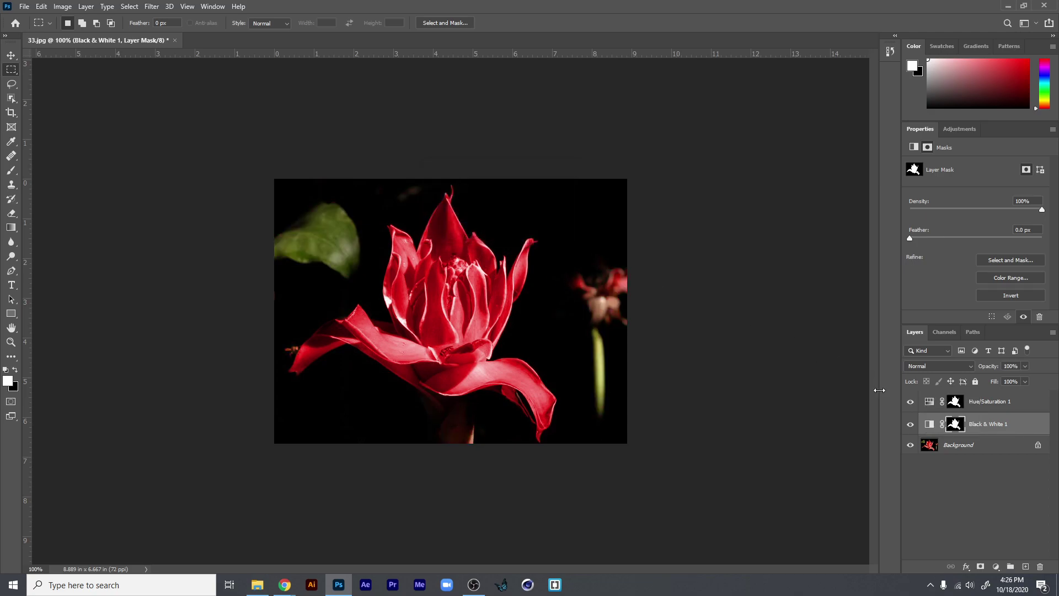
click(968, 410)
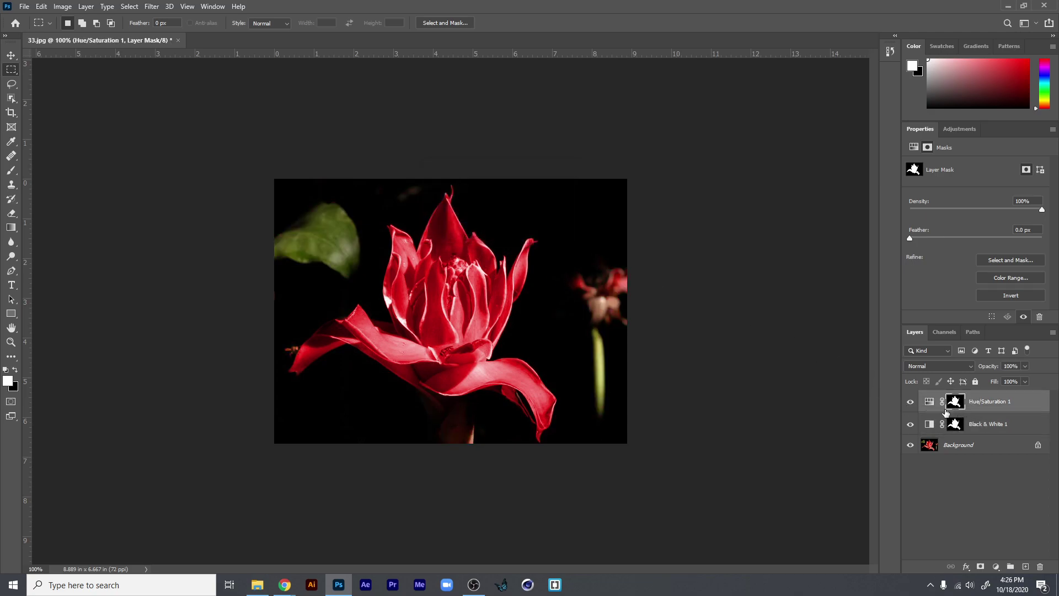
click(1010, 296)
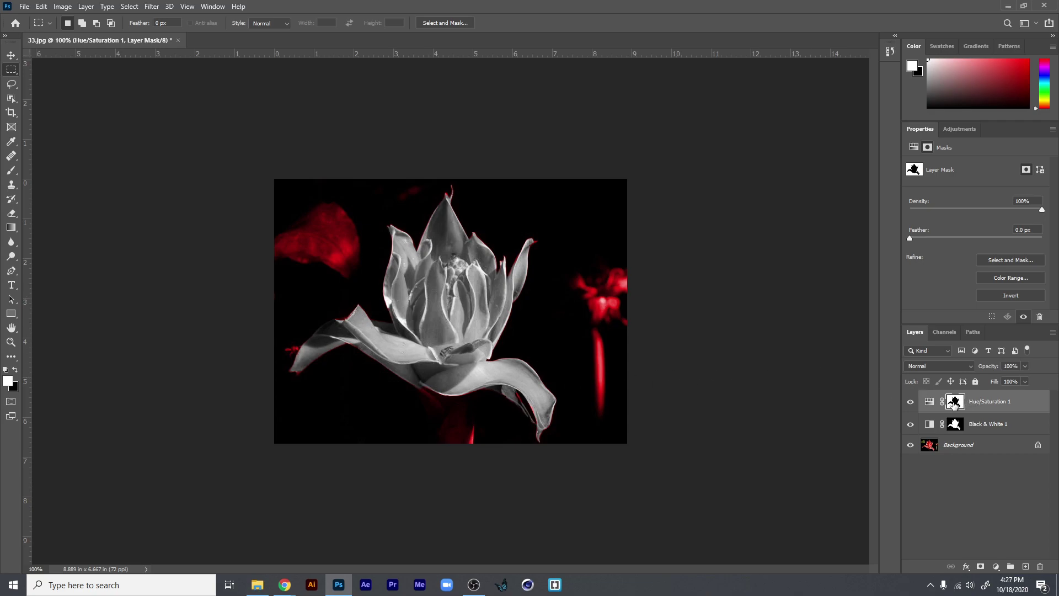
- Reset the Hue/Saturation 1 mask, move it below Black & White 1, and delete that layer
key(alt+BackSpace)
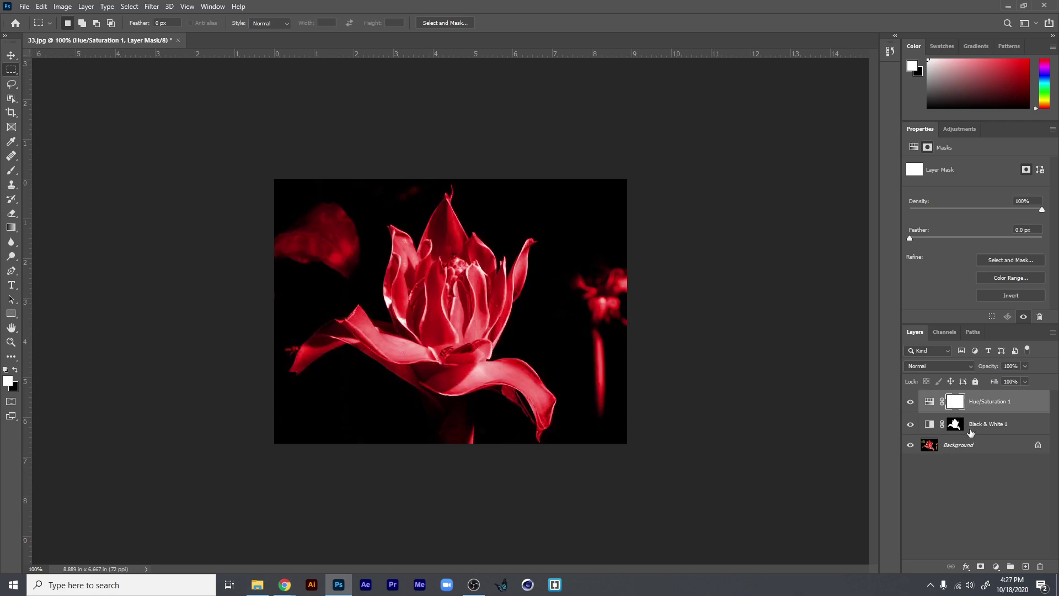
drag(988, 403, 984, 432)
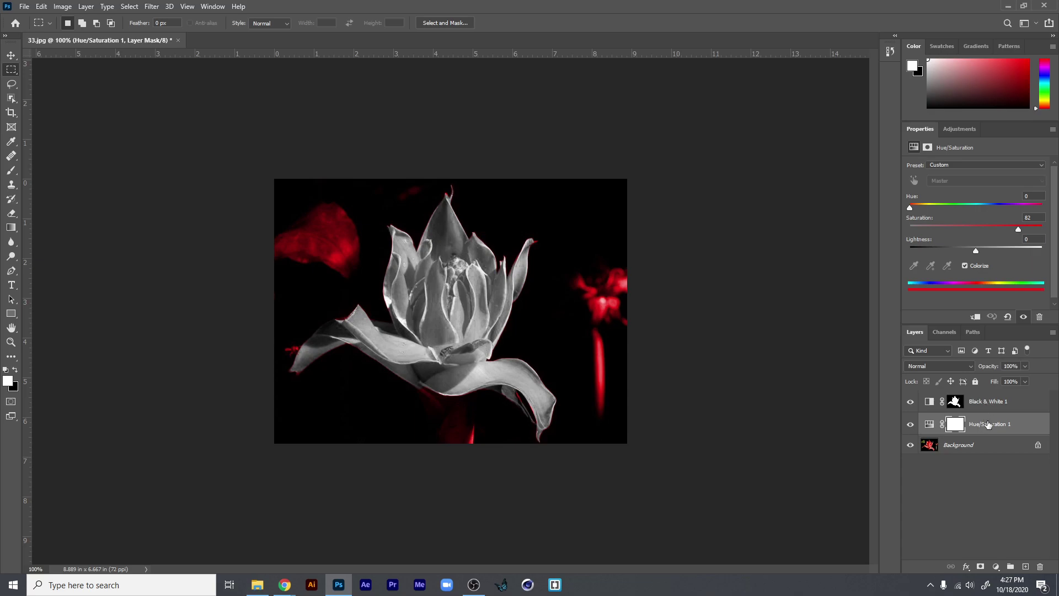
drag(983, 422, 1039, 566)
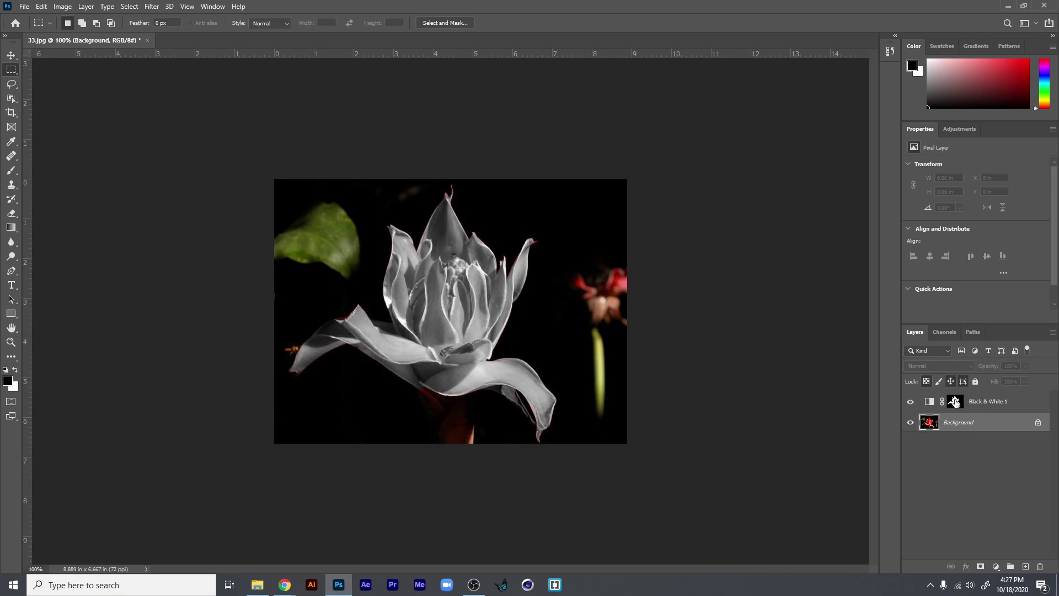
- Check the Black & White 1 mask on its own, then return to the composite with Background selected
alt+click(962, 404)
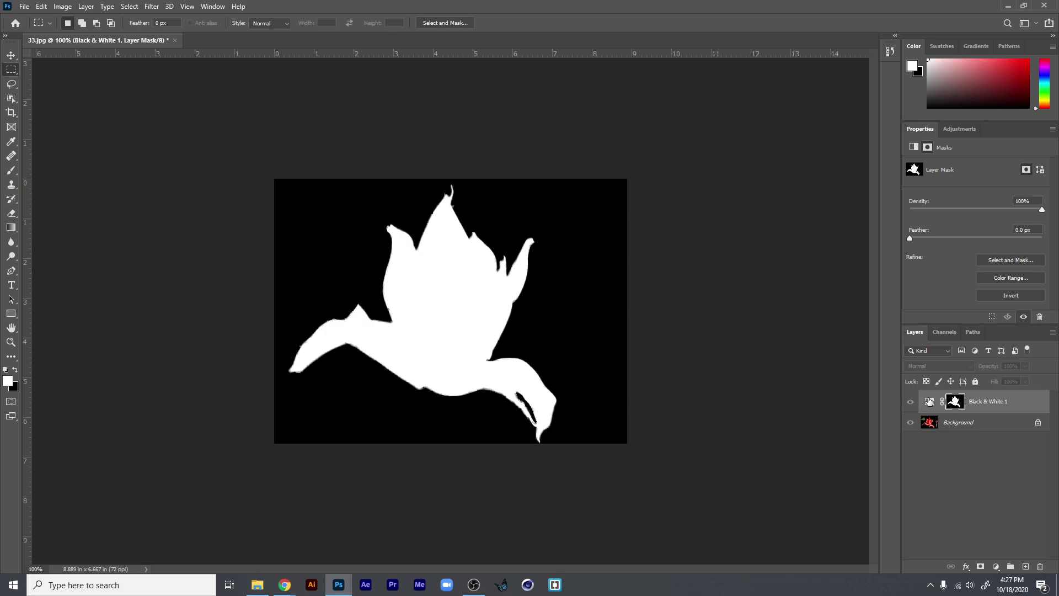
click(929, 401)
click(929, 422)
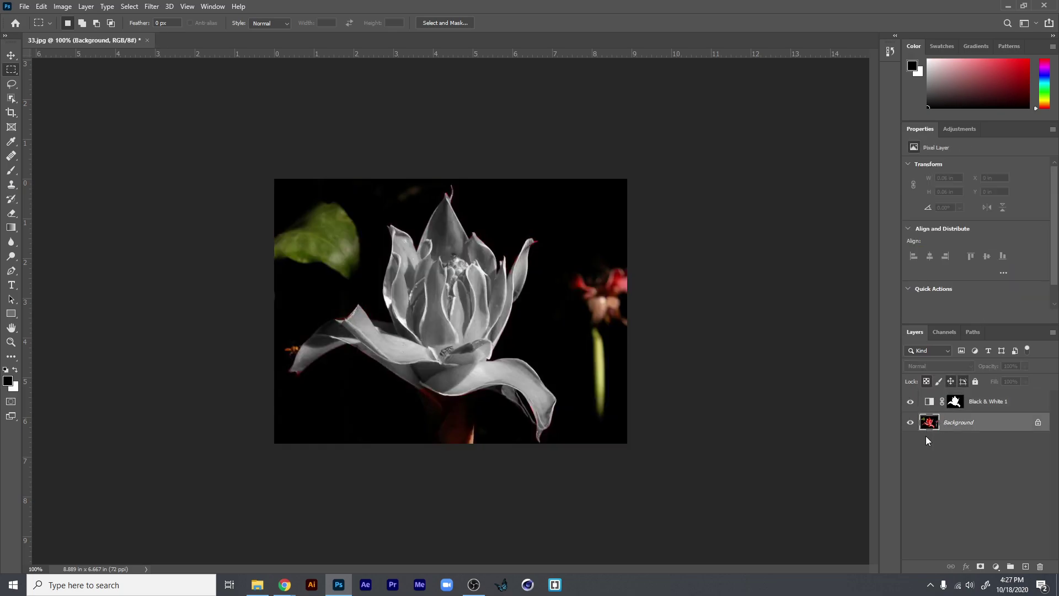
- Add a colorized Hue/Saturation layer at Hue 233, Saturation 85, then select the Black & White 1 mask
click(959, 130)
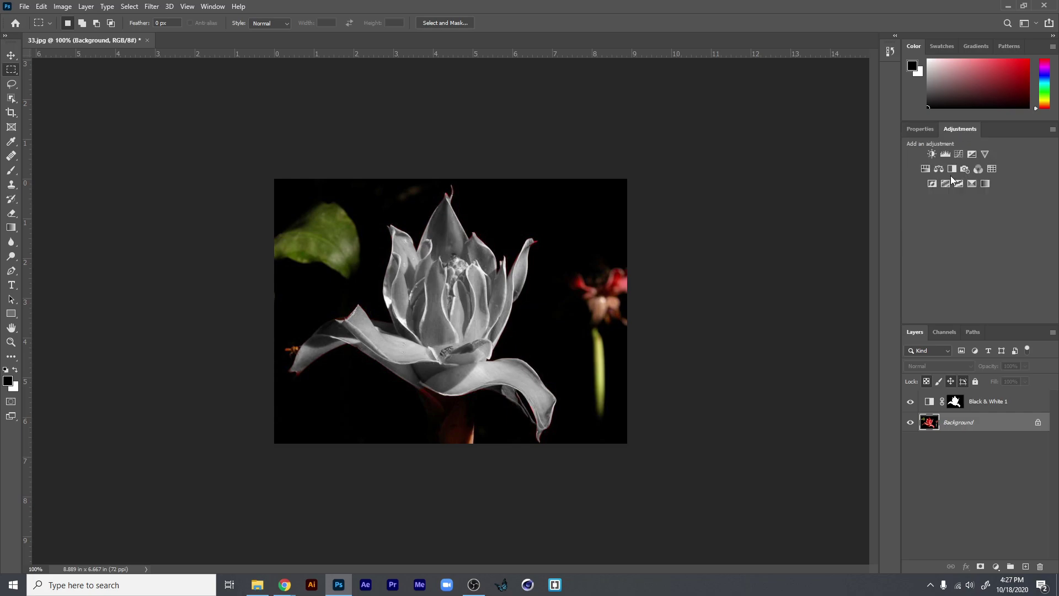
click(920, 169)
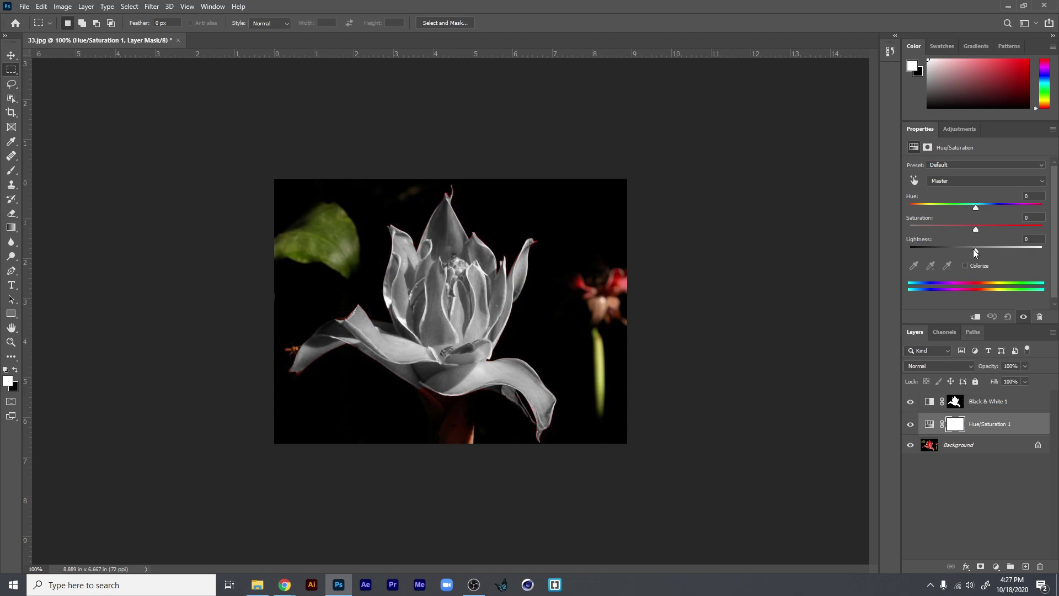
drag(981, 228, 1018, 228)
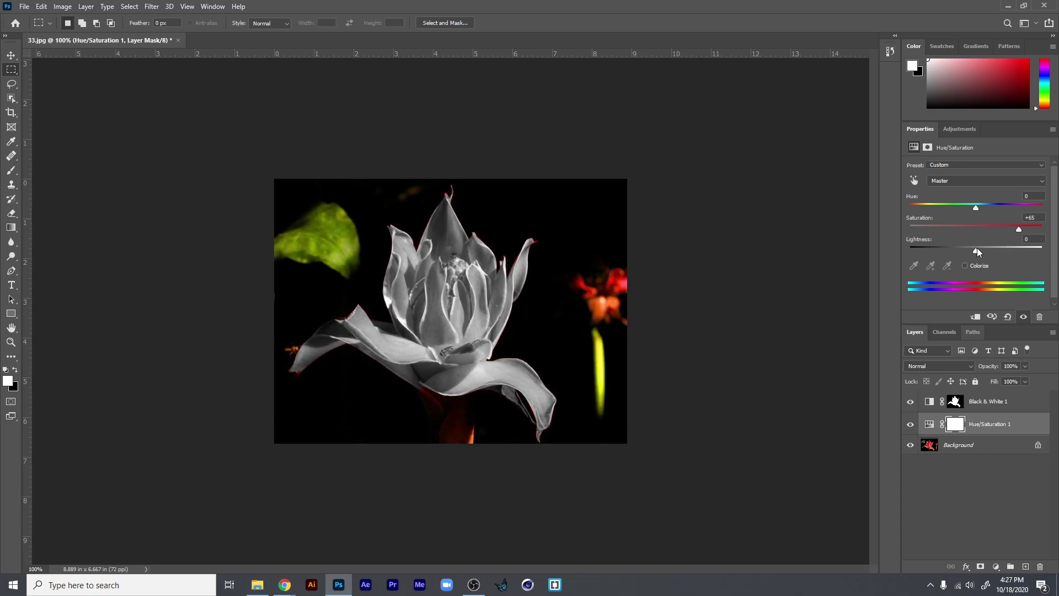
click(972, 266)
drag(943, 229, 996, 208)
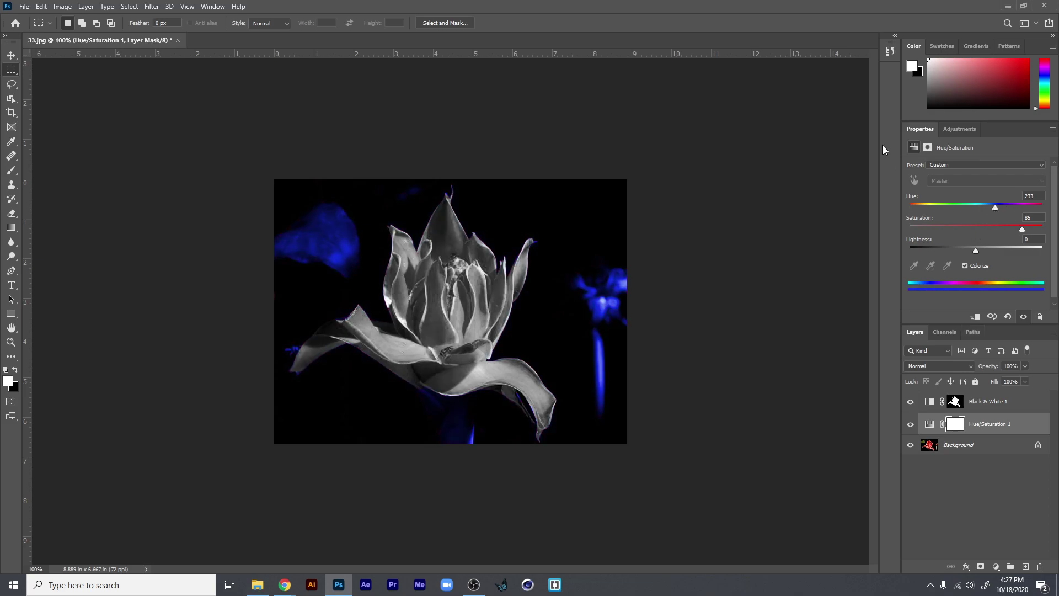
click(955, 402)
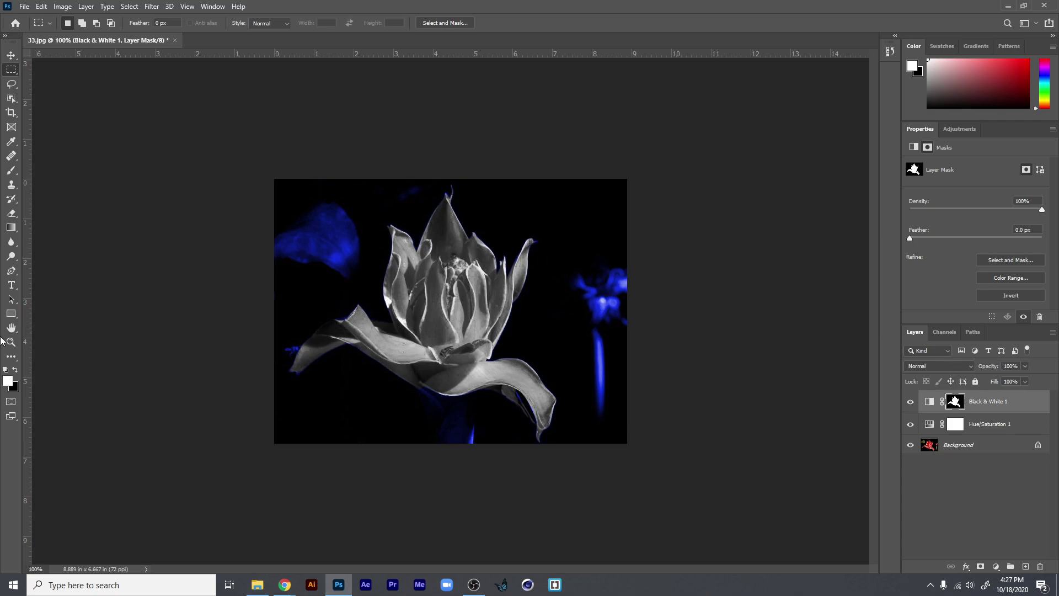
- Brush the right, top and left petal tips and the stem into the Black & White 1 mask at size 40 then 30, and check the mask
key(b)
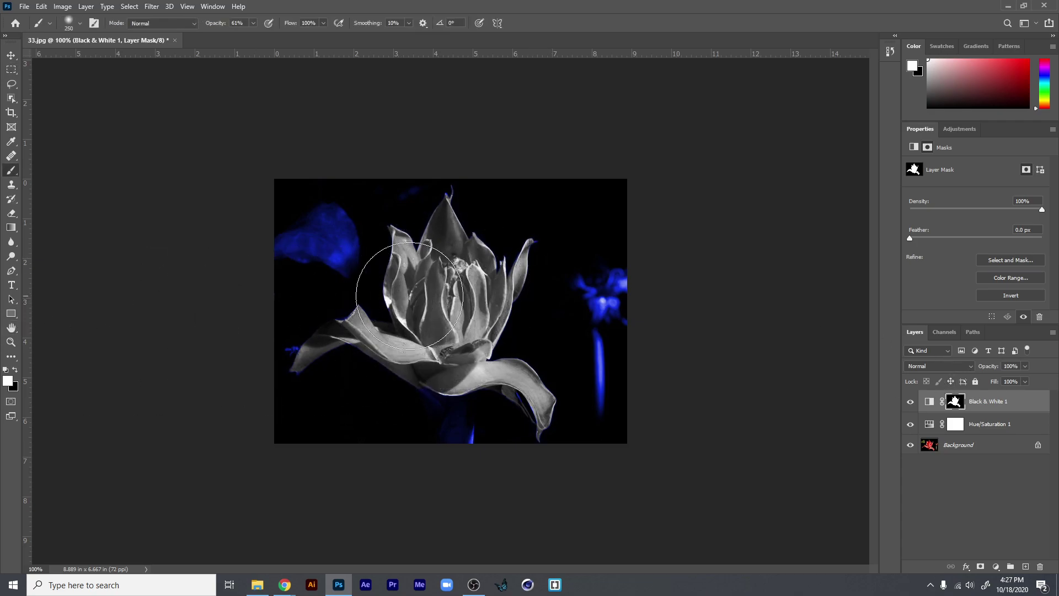
key(bracketleft)
key(bracketleft)
key(bracketleft)
key(bracketleft)
key(bracketleft)
key(bracketleft)
key(bracketleft)
key(bracketleft)
key(bracketleft)
key(bracketleft)
drag(533, 243, 530, 246)
key(bracketleft)
drag(448, 195, 451, 187)
drag(293, 375, 294, 378)
drag(443, 402, 467, 444)
alt+click(954, 406)
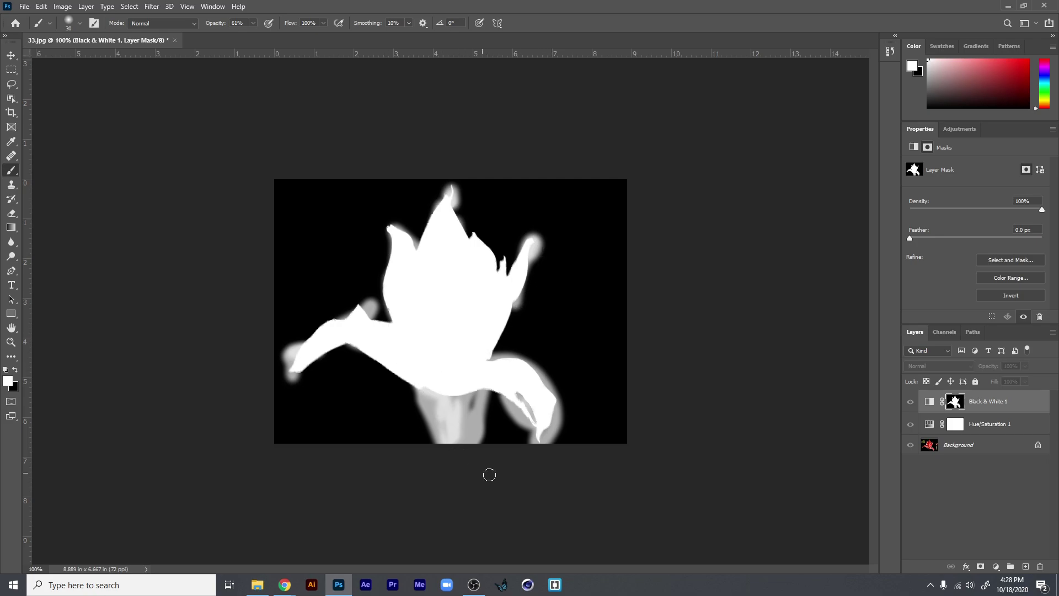
alt+click(954, 406)
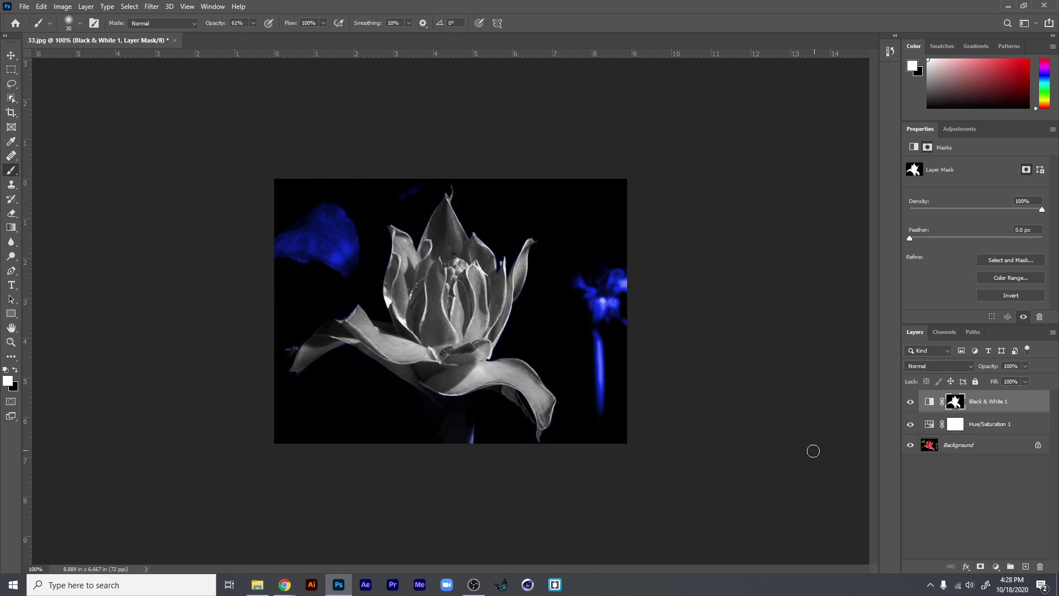
- Delete both adjustment layers, add a red Solid Color fill, and place the unlocked photo (Layer 0) above it
shift+click(996, 426)
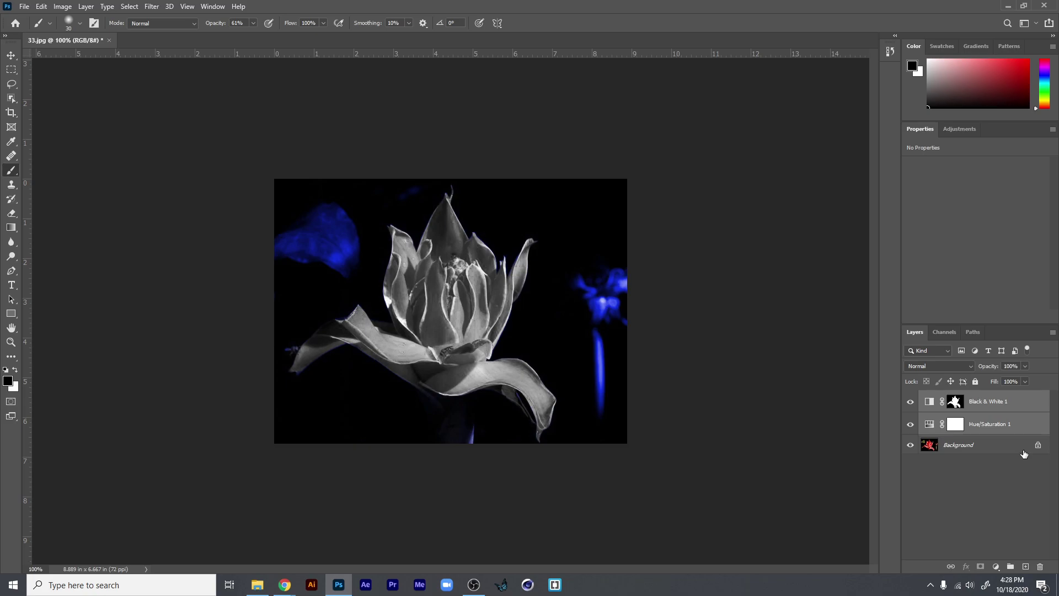
key(Delete)
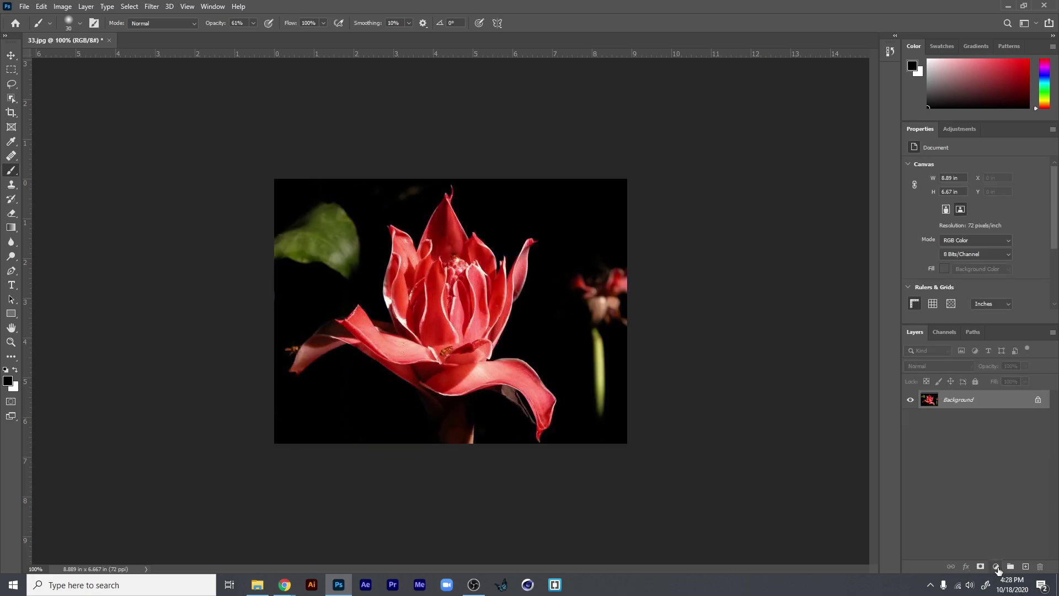
click(960, 128)
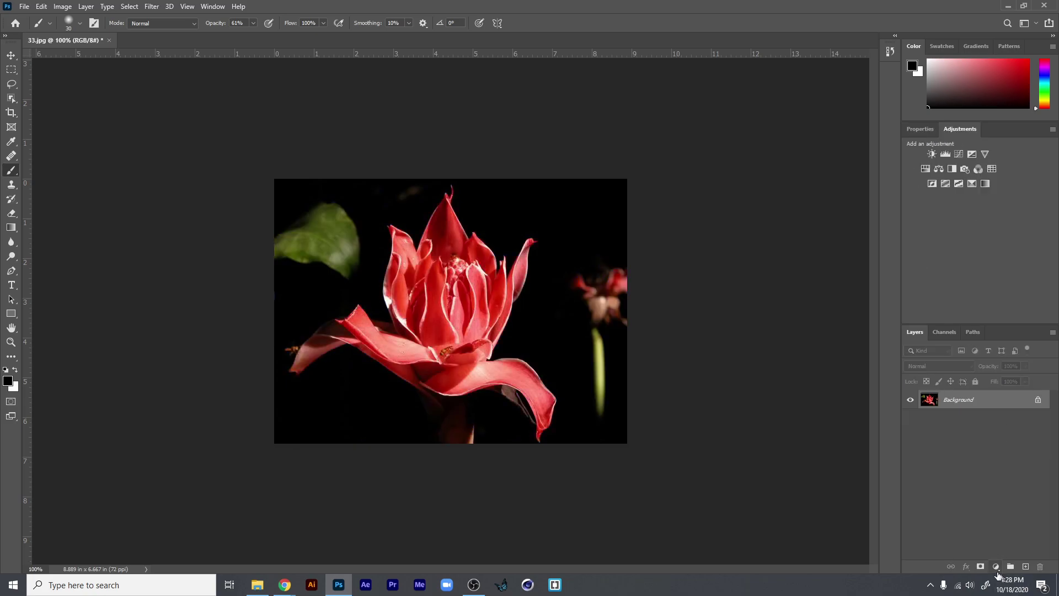
click(996, 566)
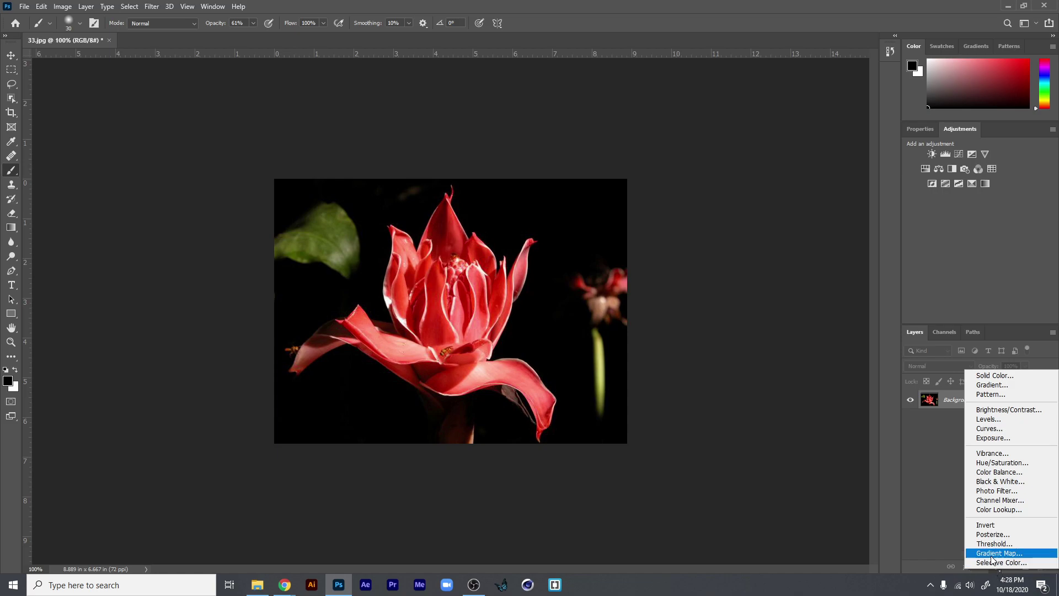
click(1001, 377)
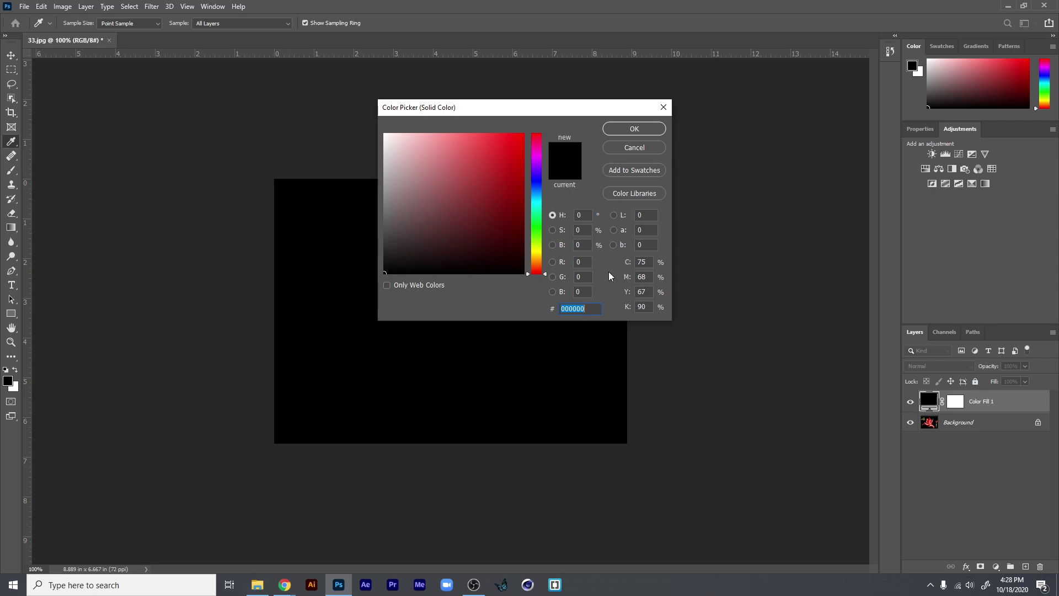
mouse_move(452, 239)
mouse_down()
mouse_move(491, 206)
mouse_move(507, 148)
mouse_up()
click(619, 131)
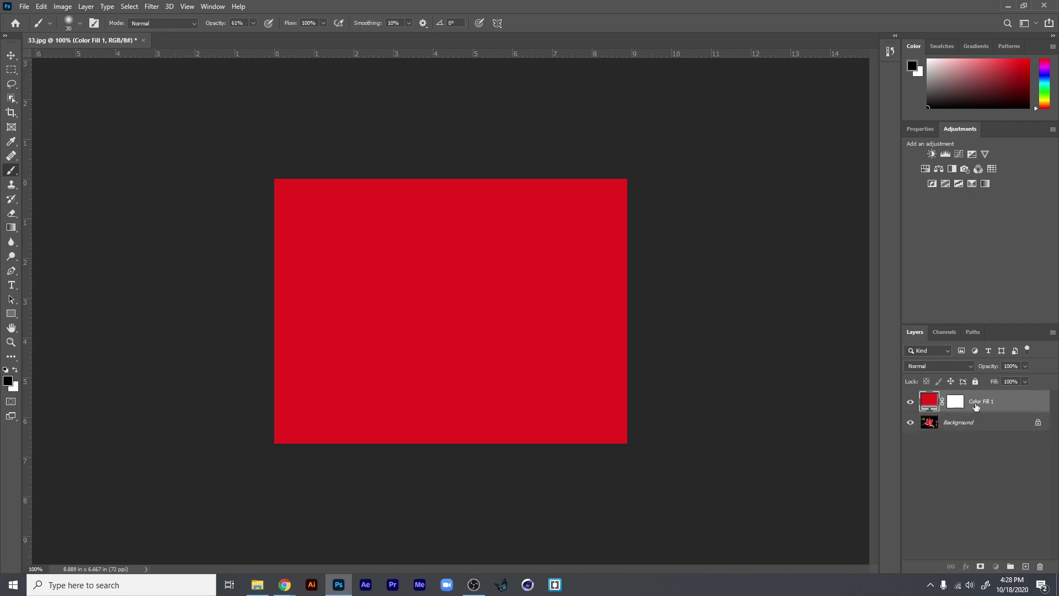
click(1038, 423)
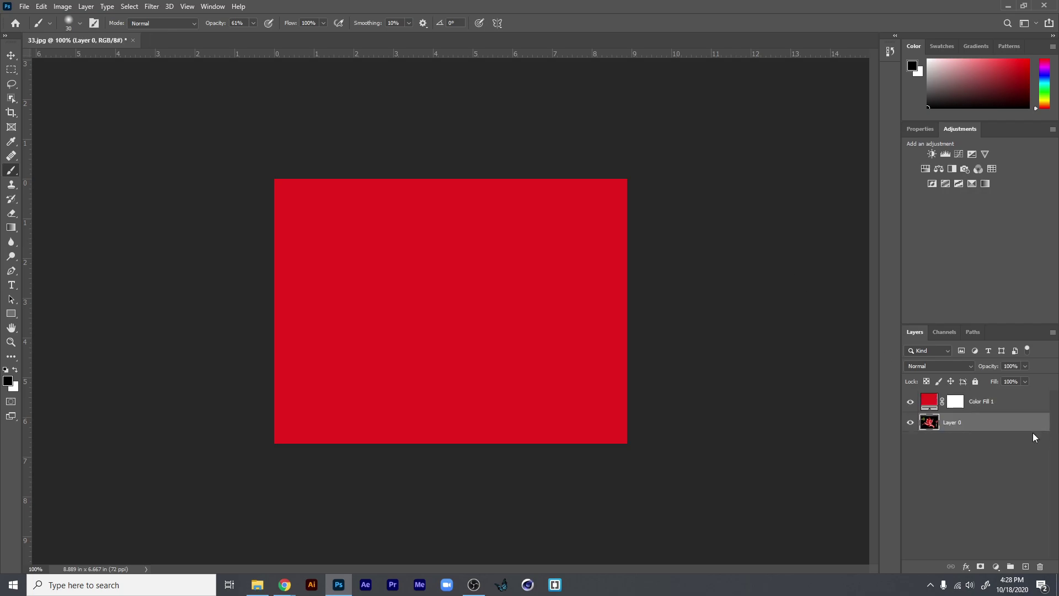
drag(1029, 432, 1026, 393)
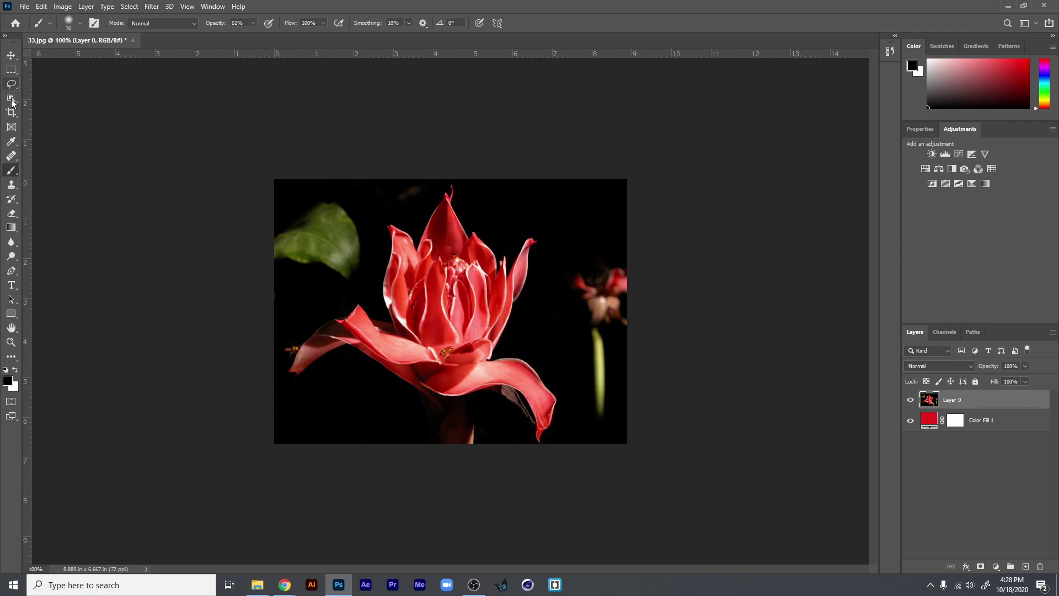
drag(13, 102, 55, 114)
mouse_move(413, 270)
mouse_down()
mouse_move(408, 256)
mouse_move(448, 322)
mouse_move(447, 226)
mouse_move(513, 265)
mouse_move(475, 364)
mouse_move(442, 370)
mouse_move(348, 334)
mouse_move(260, 357)
mouse_move(326, 449)
mouse_move(279, 367)
mouse_move(281, 399)
mouse_move(355, 379)
mouse_move(324, 371)
mouse_move(336, 425)
mouse_move(318, 443)
mouse_move(255, 338)
mouse_move(264, 362)
mouse_up()
key(super)
key(Escape)
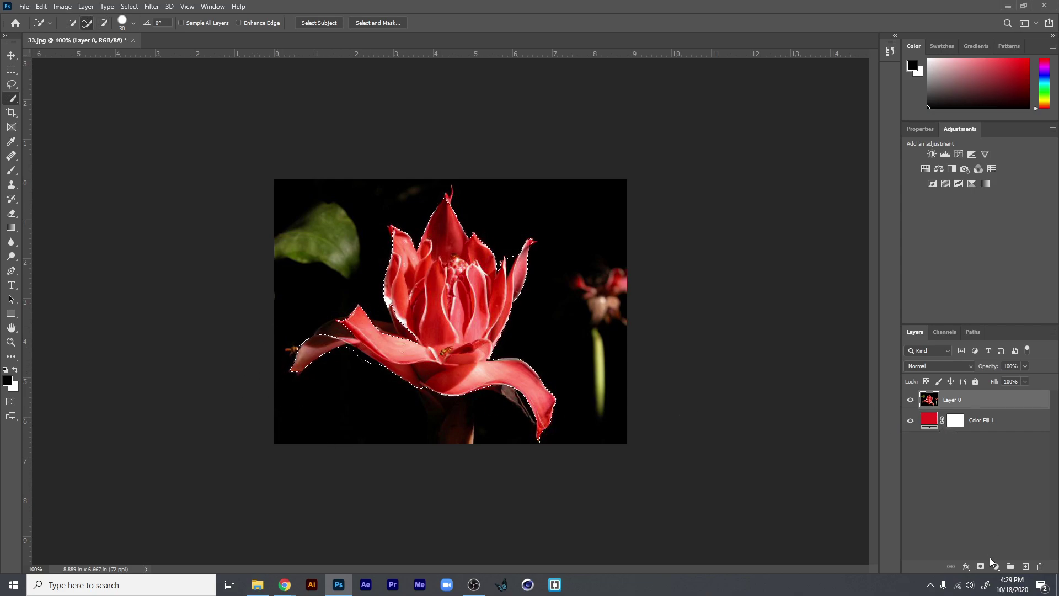
click(980, 567)
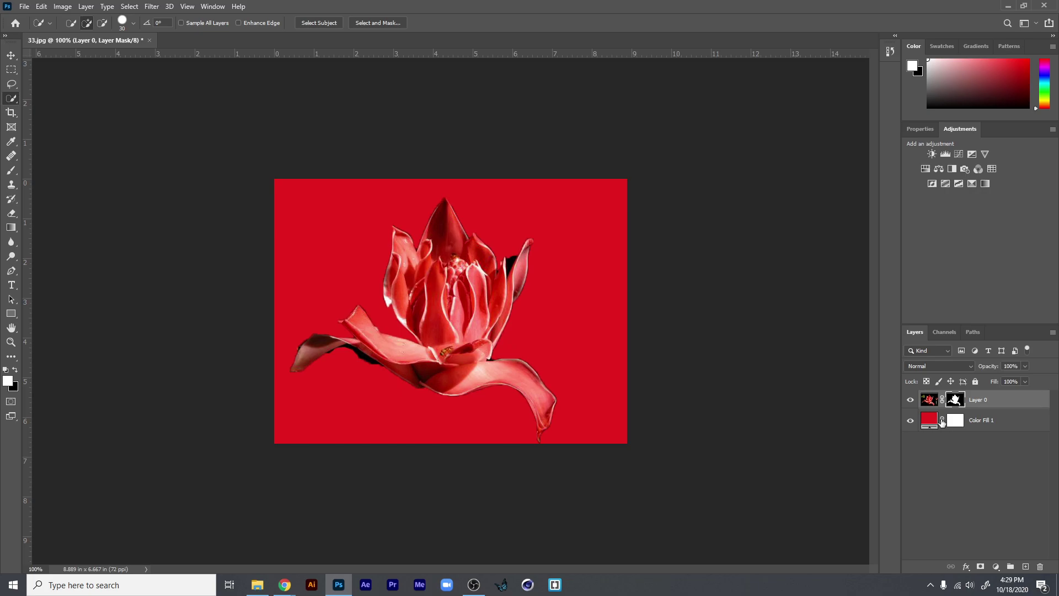
key(ctrl+z)
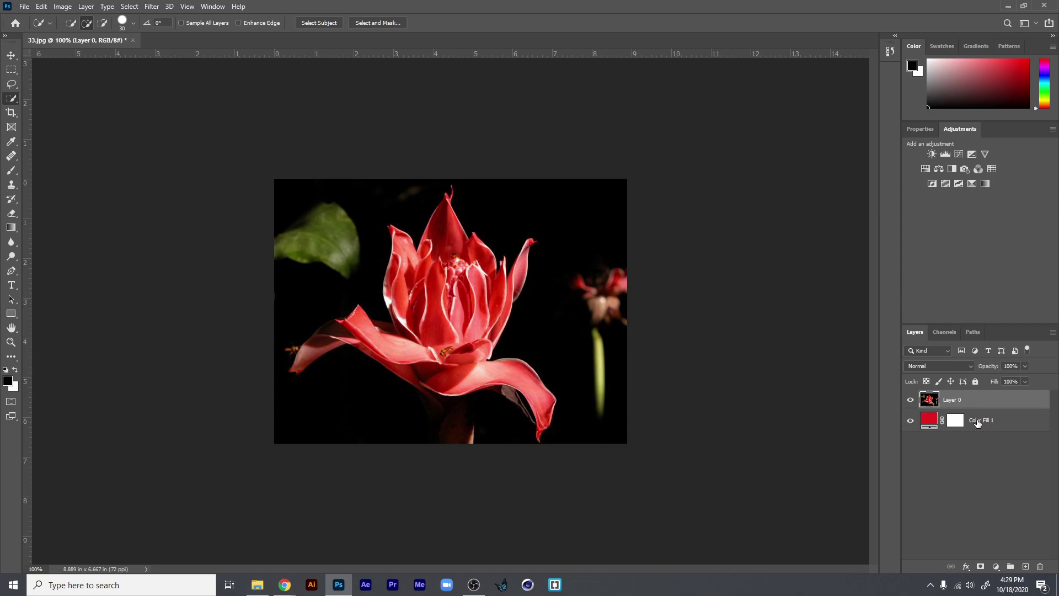